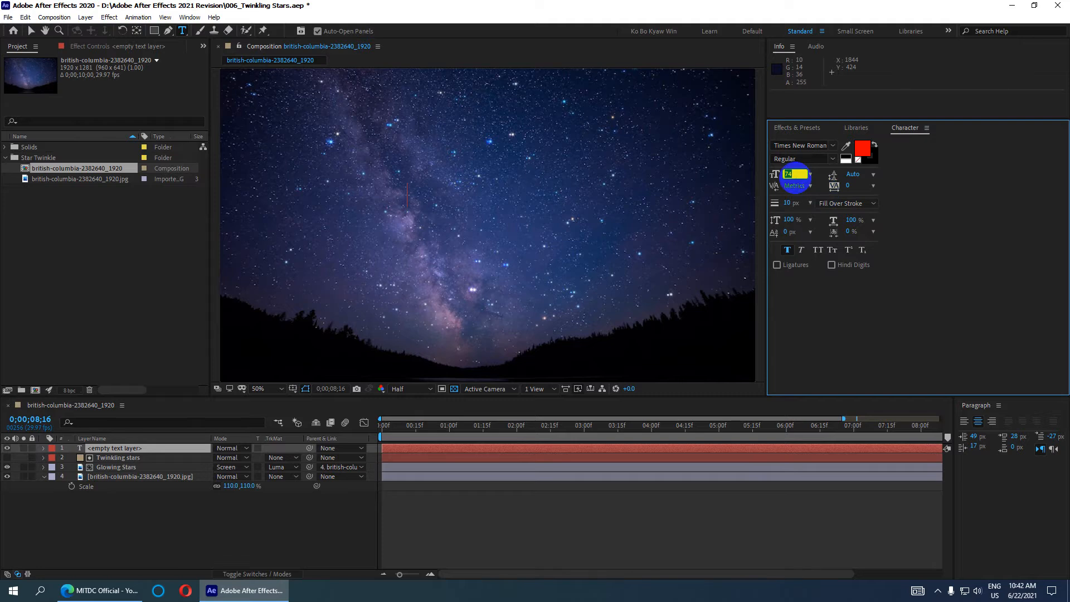
Set the font size to 100 px and enter "Adobe After Effects CC" as the new text layer's content.
key("Return")
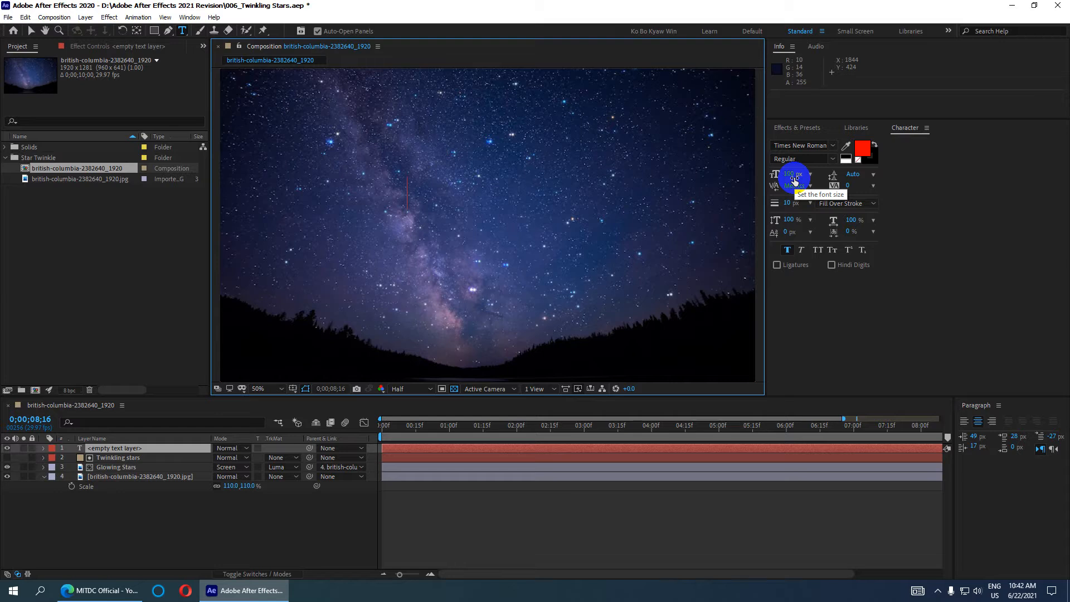
type("Adobe ")
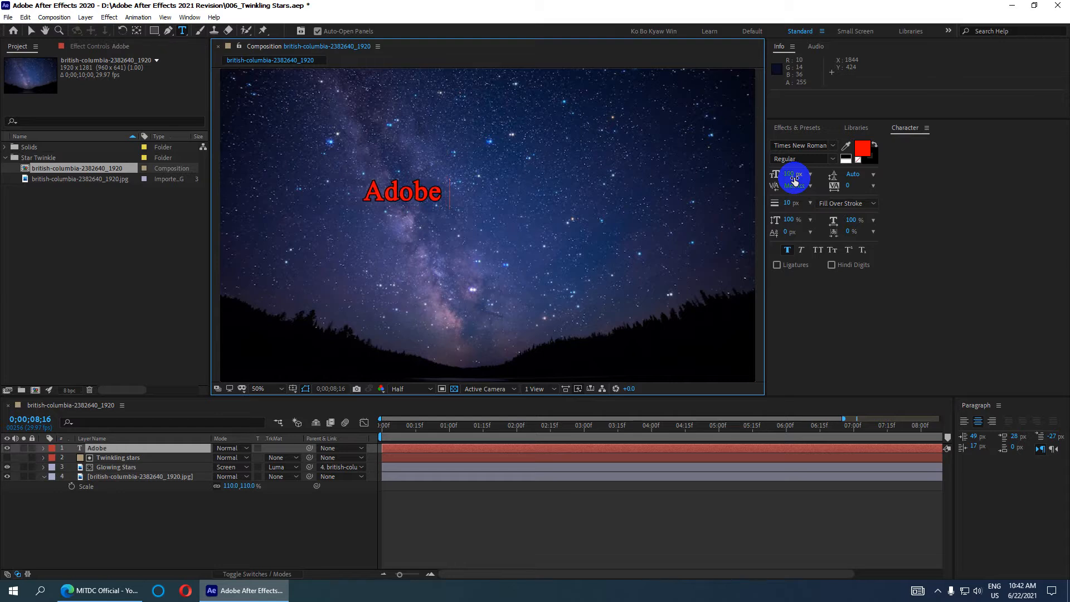
type("After Effet")
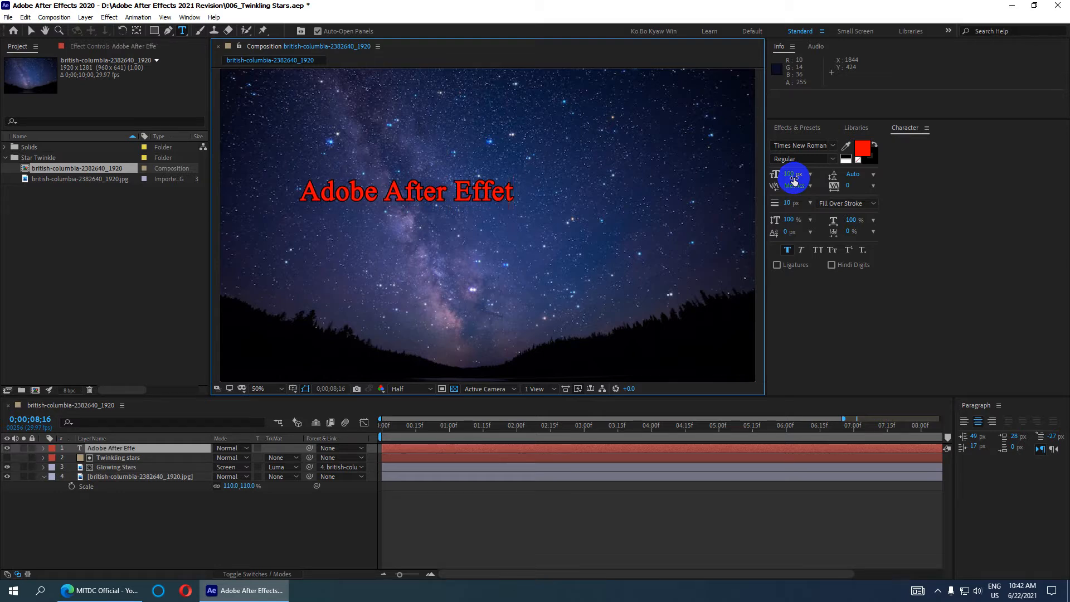
key("BackSpace")
type("cts")
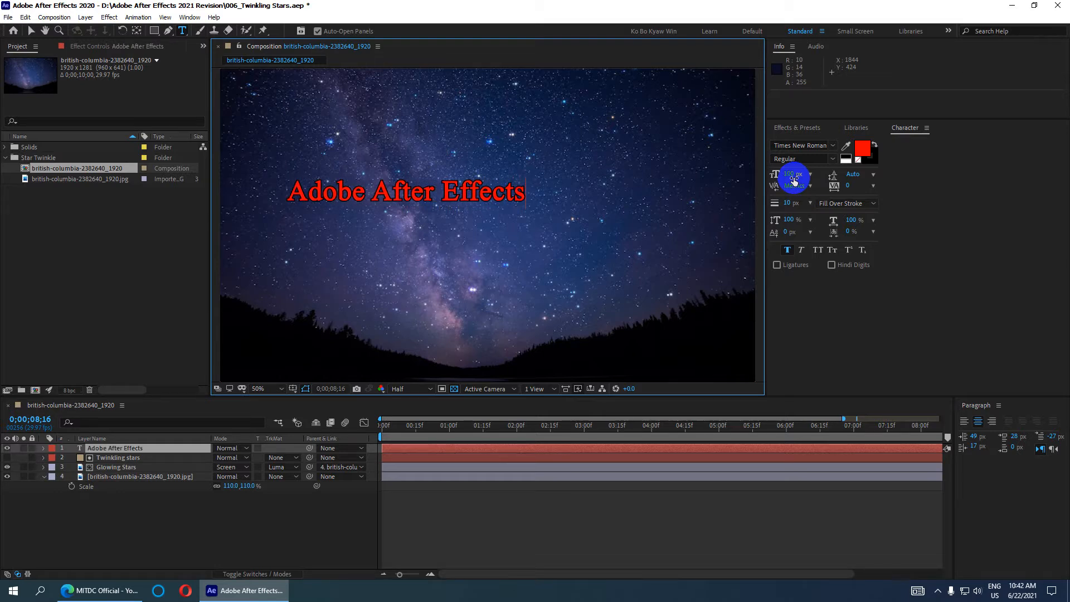
type(" CC")
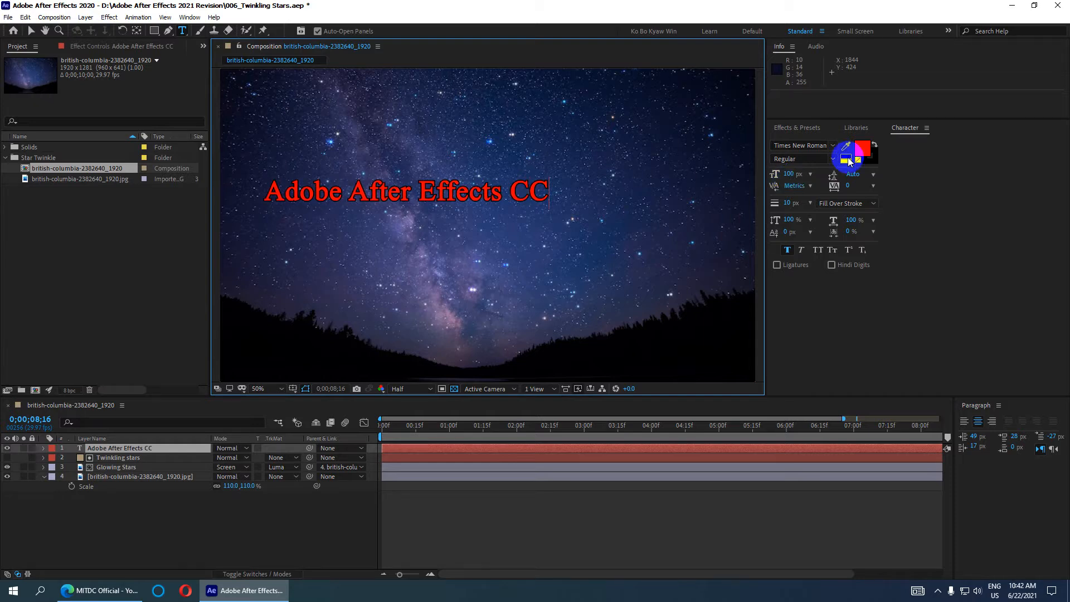
scroll(405, 186, "down", 1)
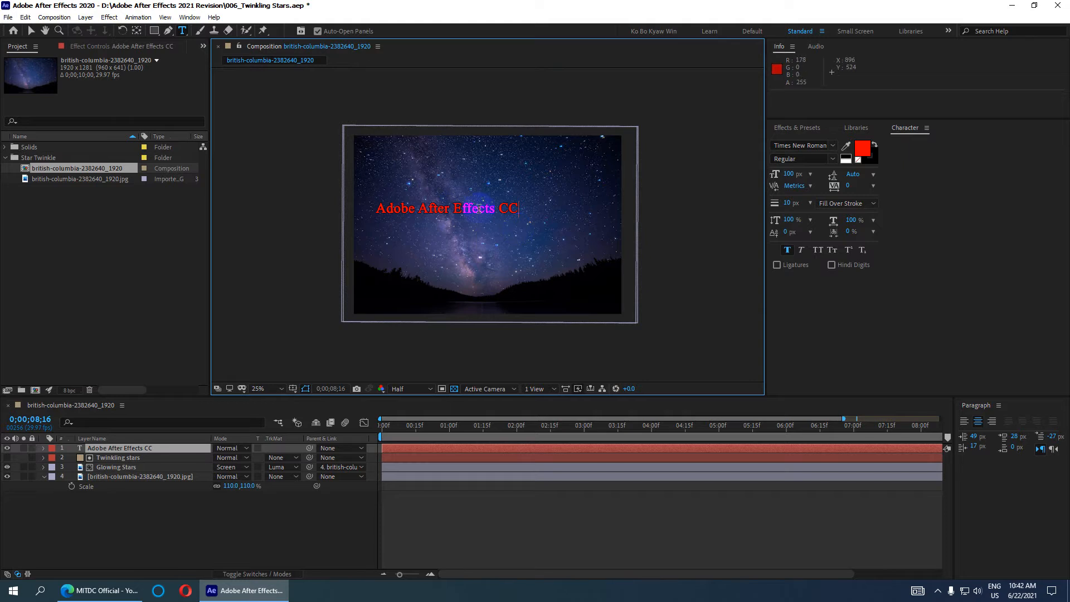
scroll(483, 210, "up", 1)
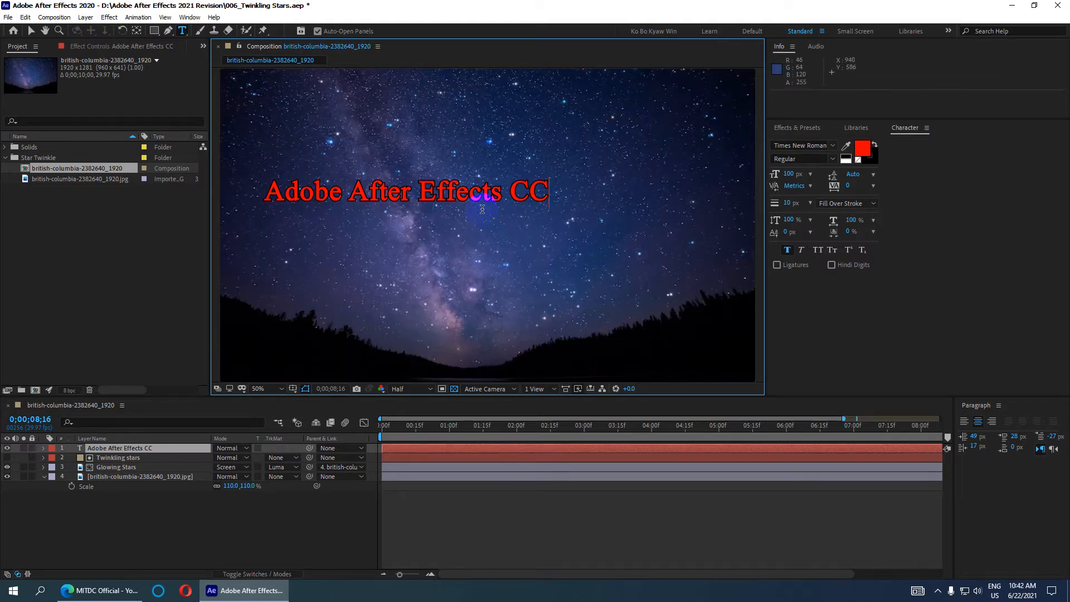
left_click(30, 30)
Change the title text's stroke color to white.
scroll(432, 185, "up", 3)
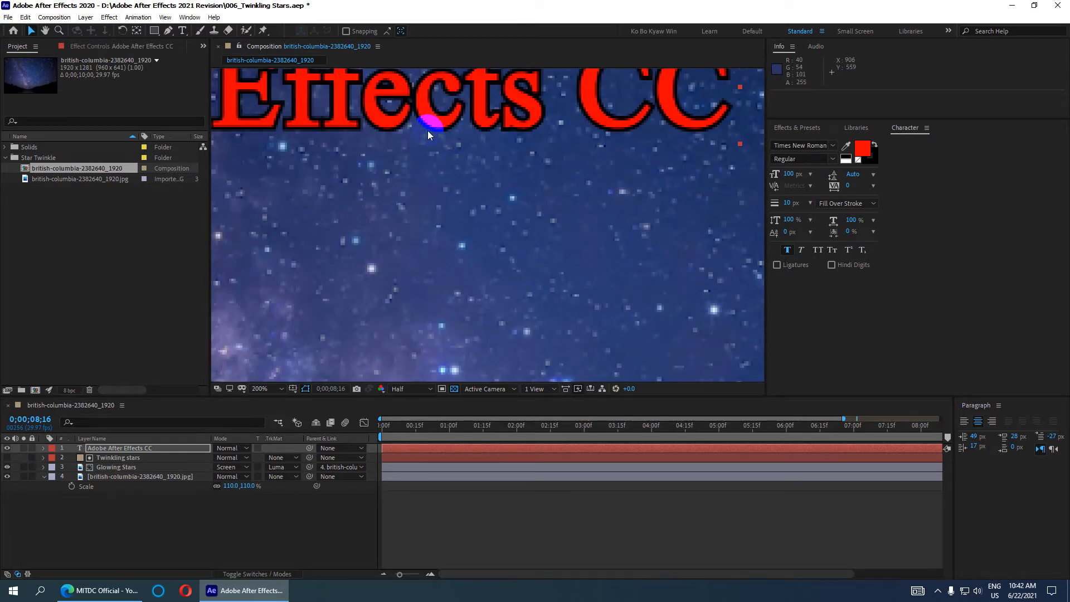
left_click(872, 164)
left_click(868, 162)
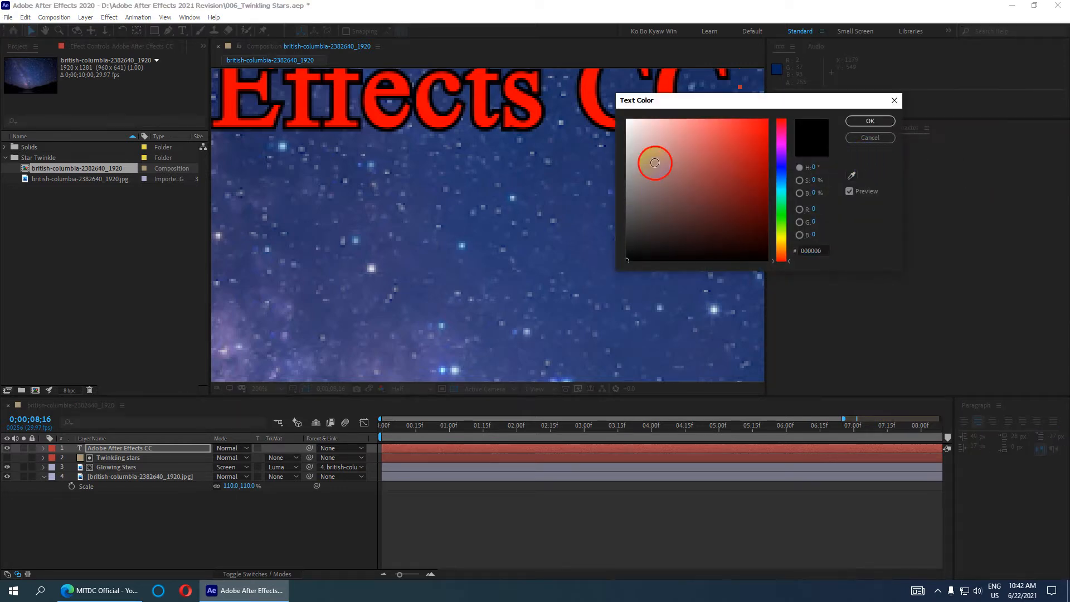
left_click(630, 123)
left_click(869, 121)
scroll(537, 128, "down", 4)
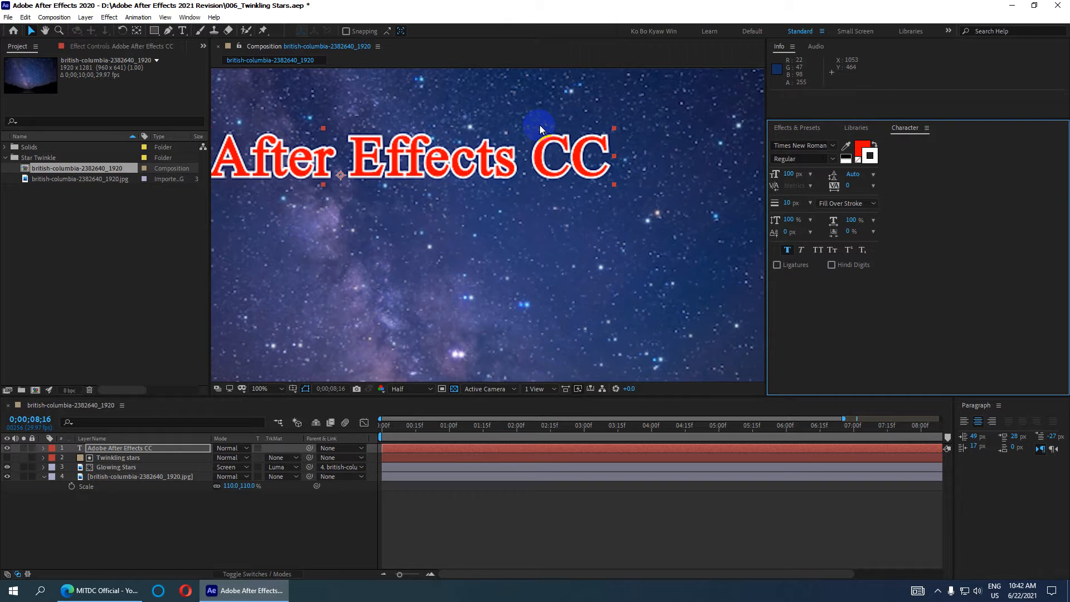
scroll(451, 182, "down", 1)
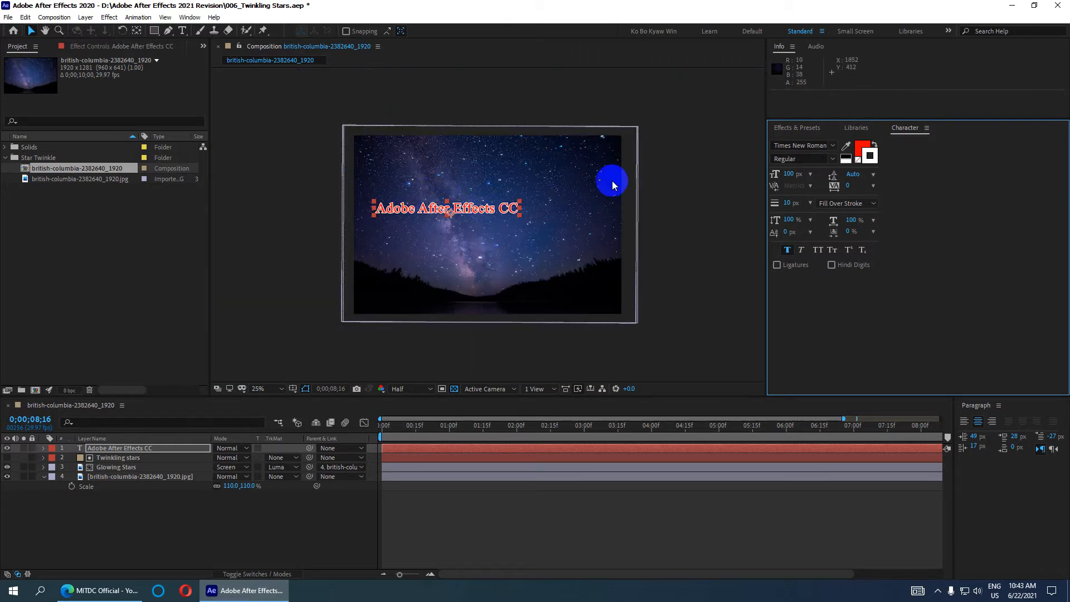
Center the title text layer horizontally and vertically in the composition.
left_click(148, 449)
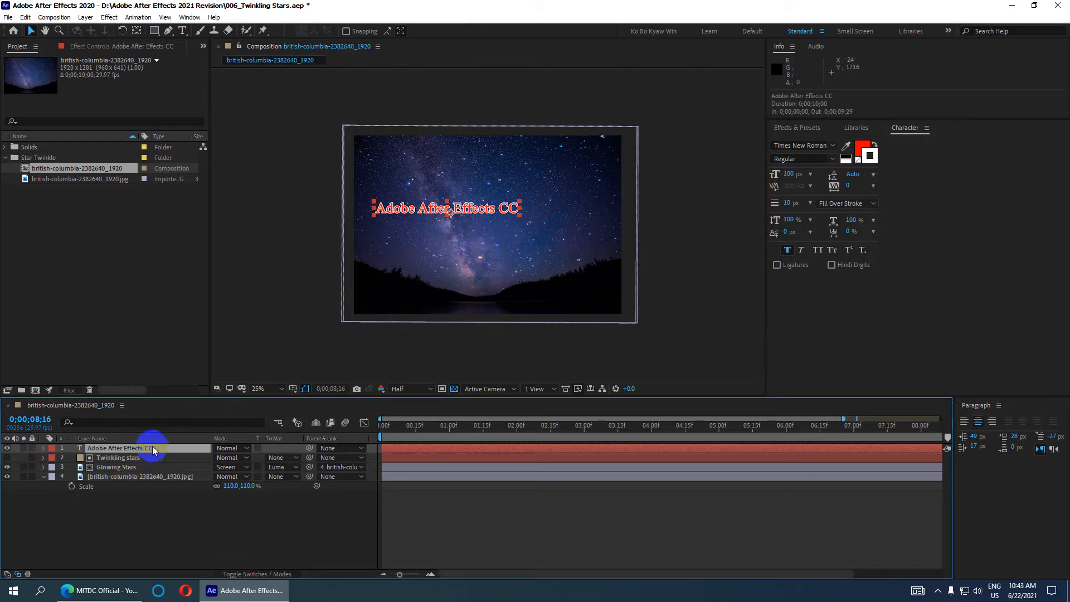
left_click(190, 17)
left_click(202, 75)
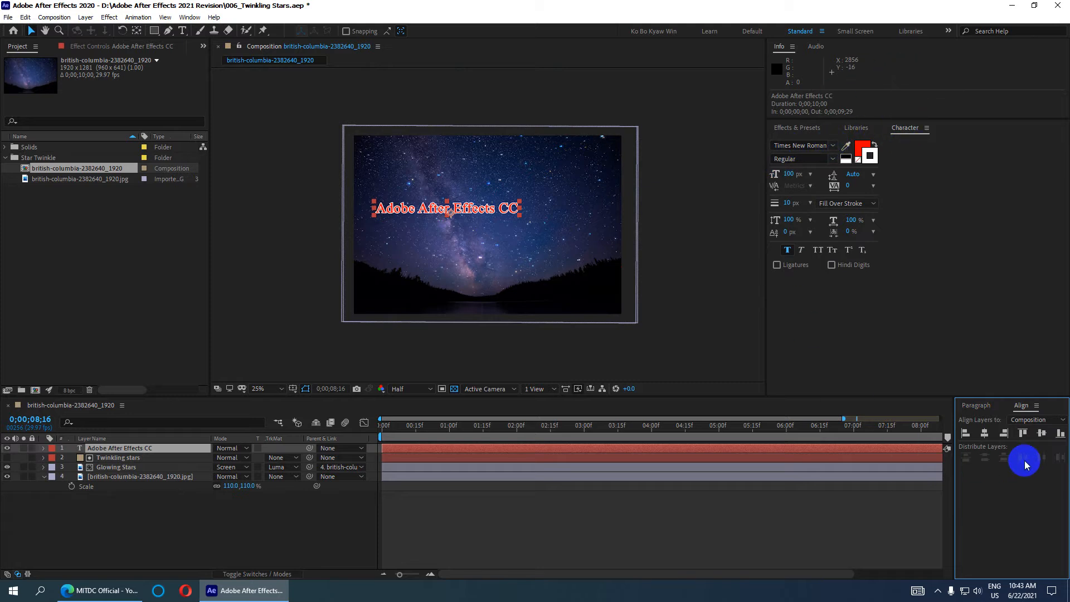
left_click(985, 434)
left_click(1042, 433)
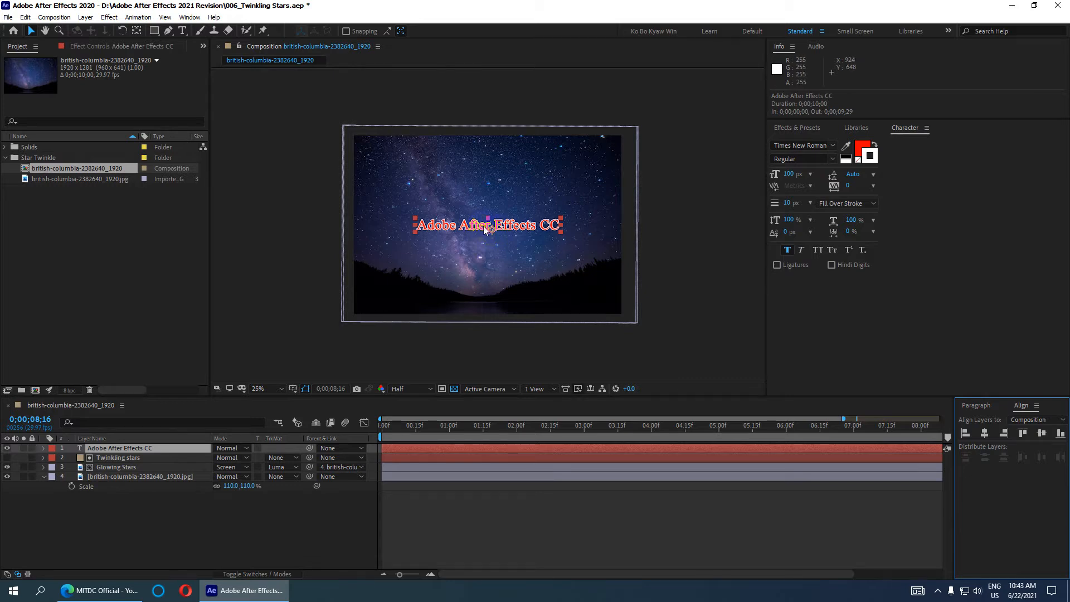
Move the title layer's anchor point to the center of the text with the Pan Behind tool.
key("y")
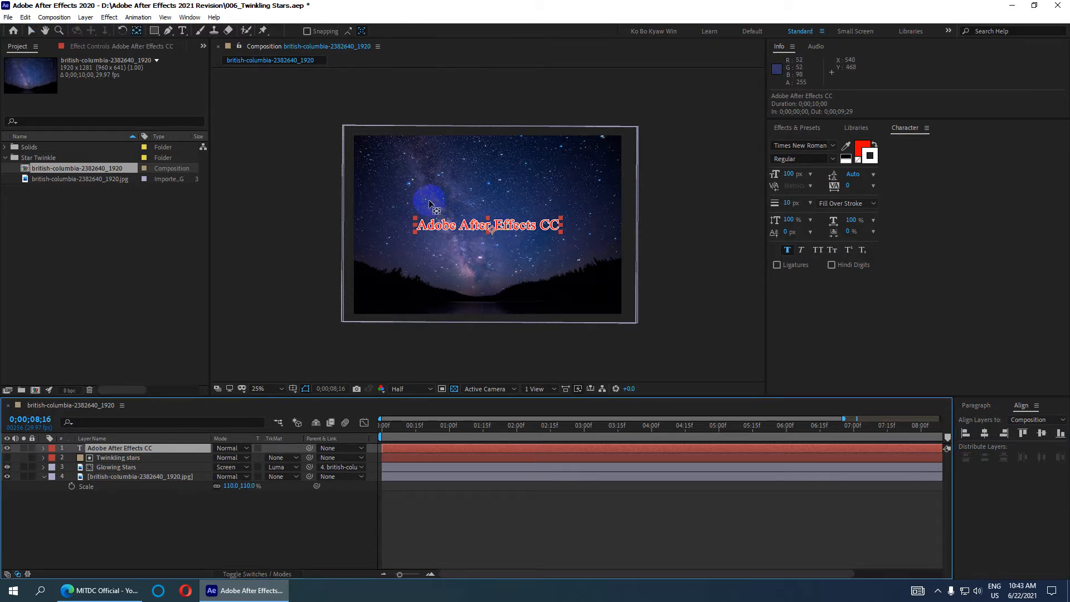
left_click(139, 34)
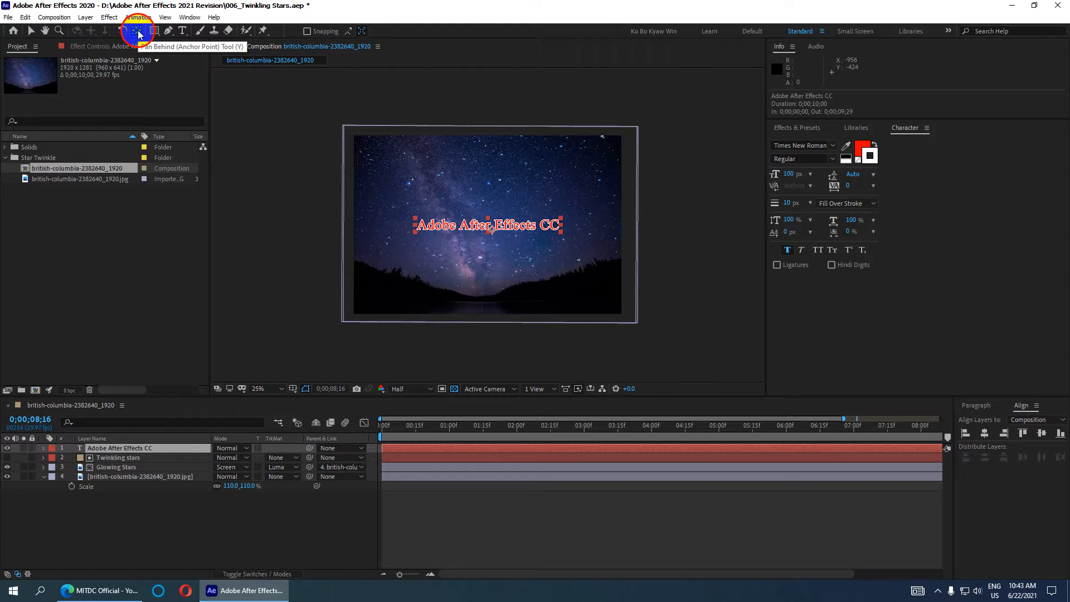
scroll(493, 240, "up", 2)
left_click_drag(496, 235, 494, 235)
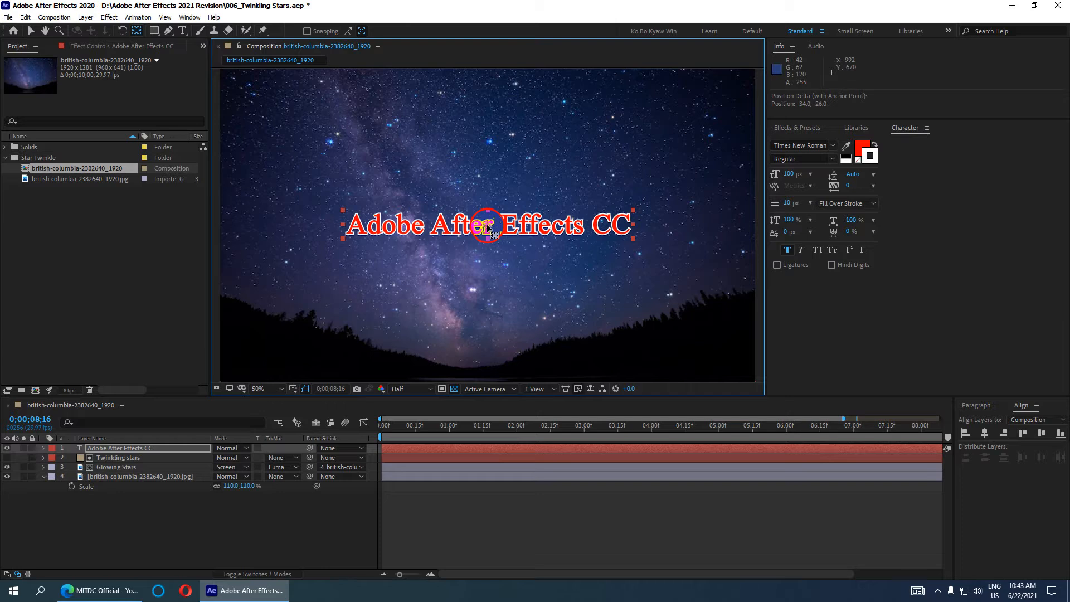
scroll(489, 226, "down", 2)
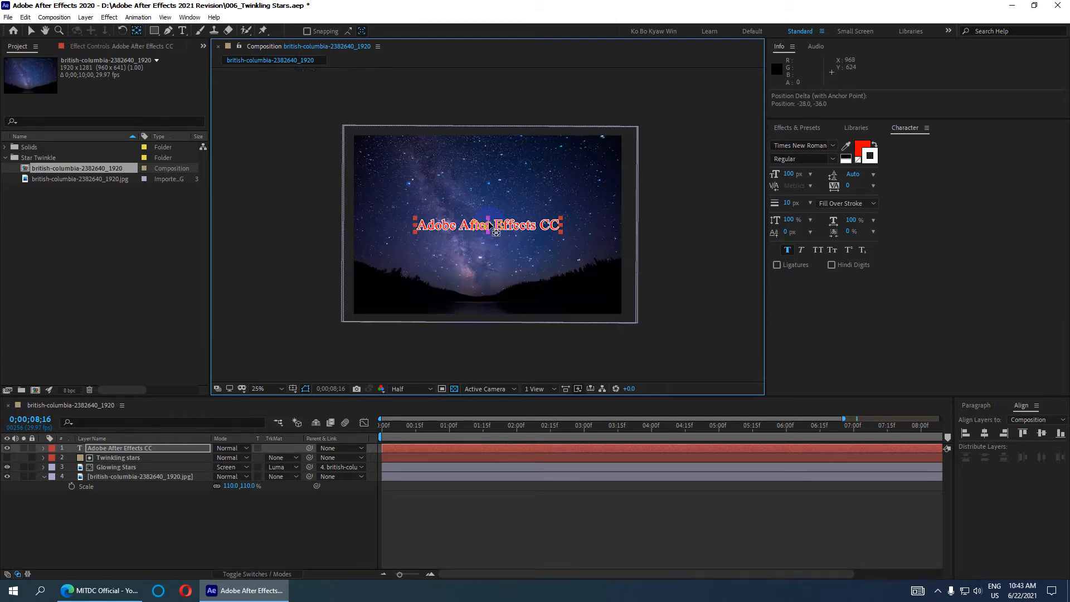
key("v")
Find the CC Star Burst effect and apply it to the "Adobe After Effects CC" text layer.
left_click(147, 448)
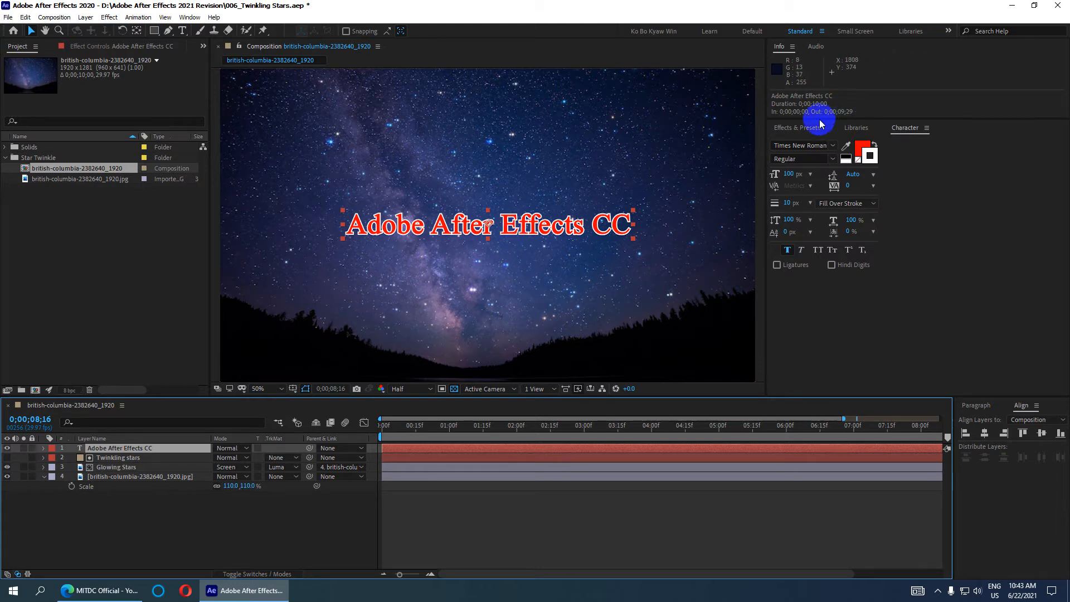
left_click(796, 130)
left_click(802, 140)
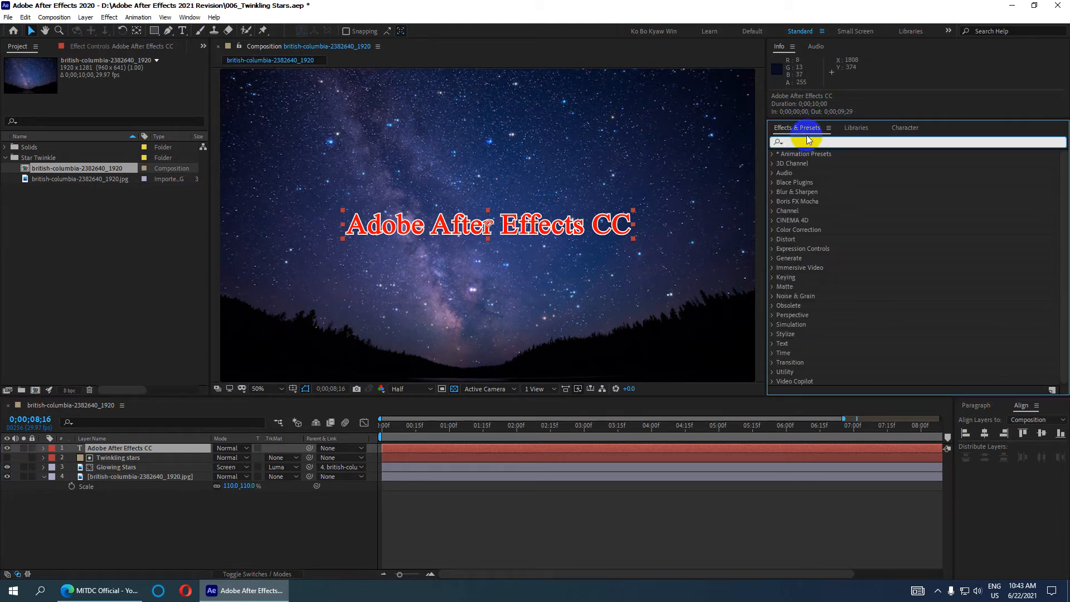
type("CC Sta")
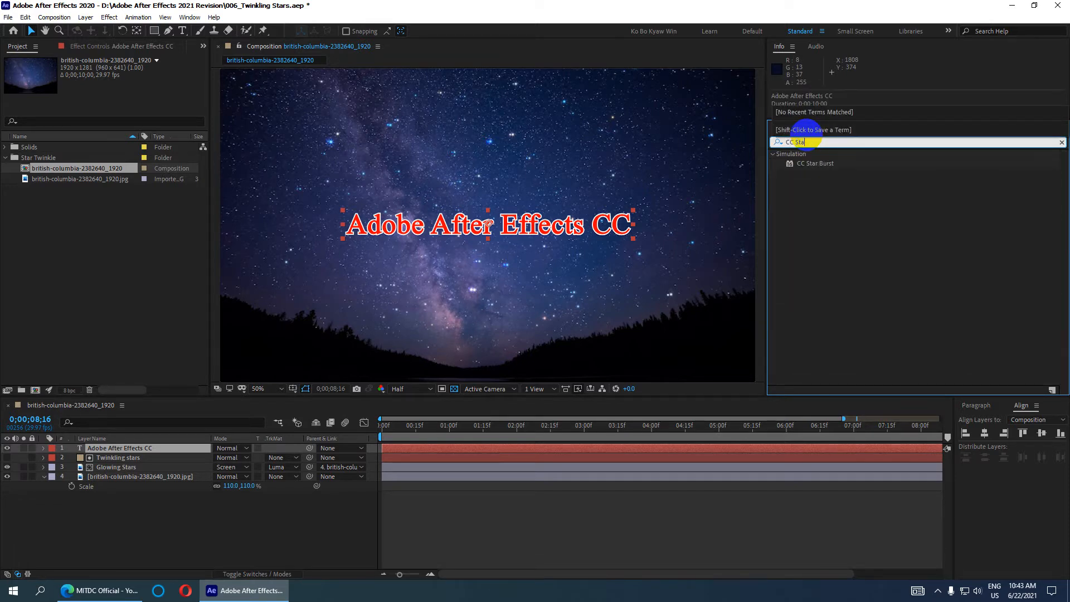
type("r")
left_click(817, 163)
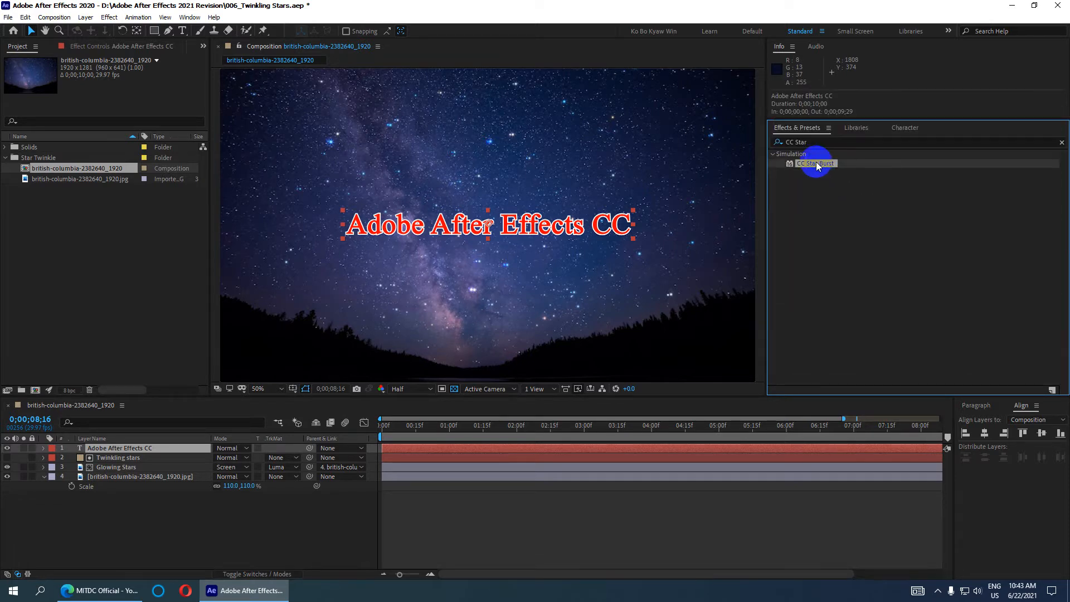
double_click(817, 164)
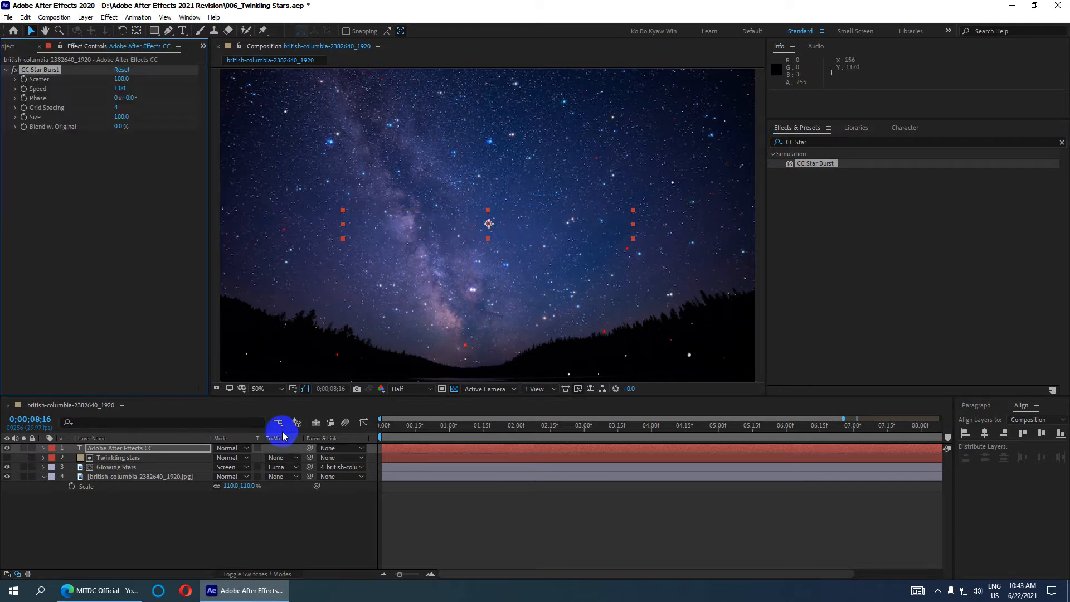
Close the Align and Paragraph panels to widen the timeline.
left_click(1037, 405)
left_click(982, 410)
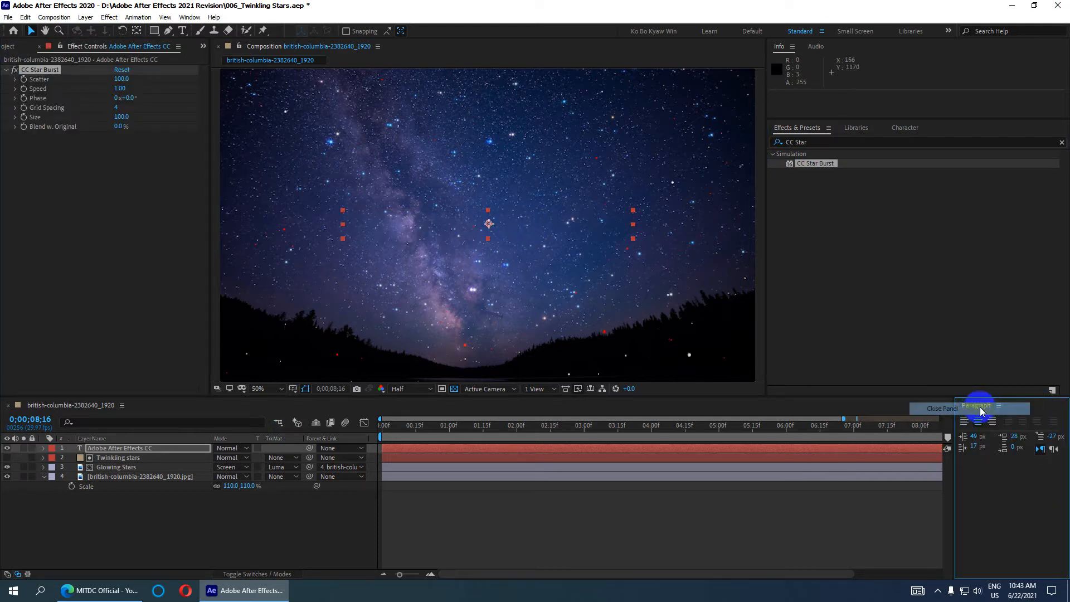
left_click(998, 405)
left_click(961, 410)
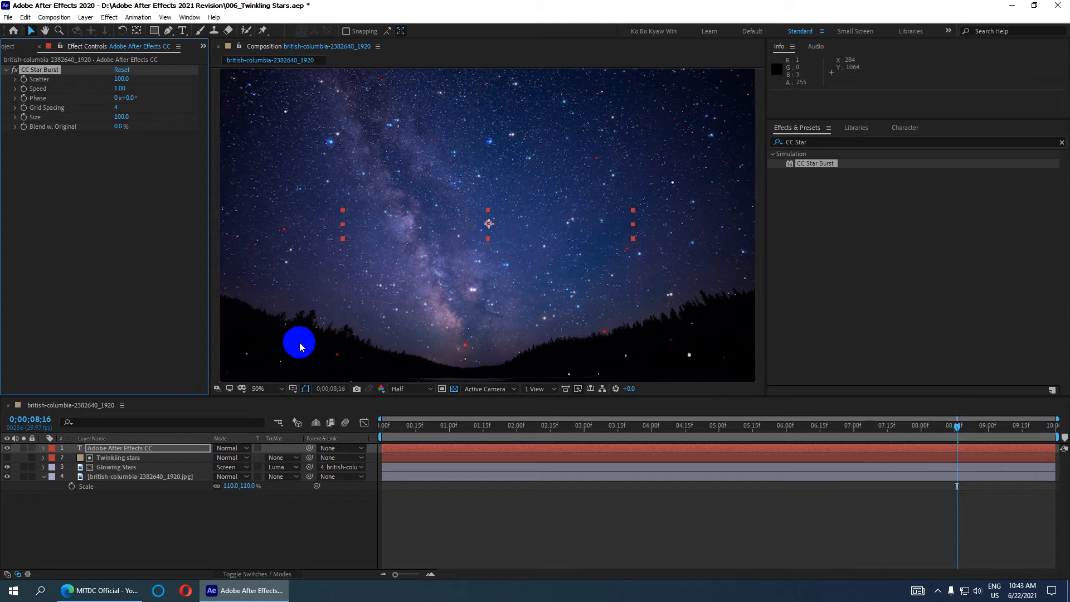
Add a keyframe for CC Star Burst's Scatter on the title layer at 0;00;00;00.
left_click_drag(956, 426, 307, 448)
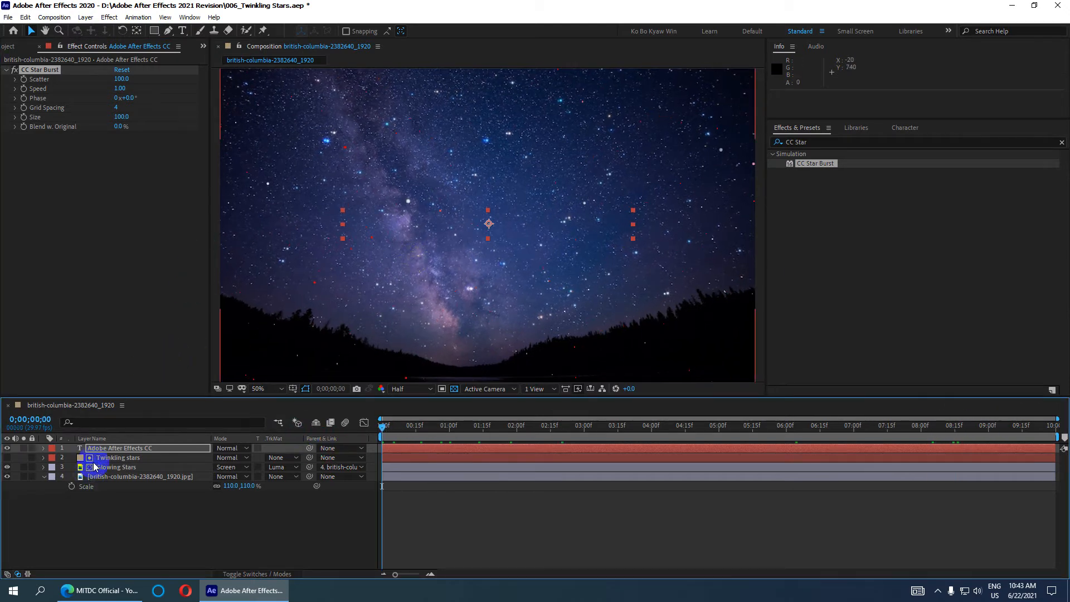
left_click(108, 448)
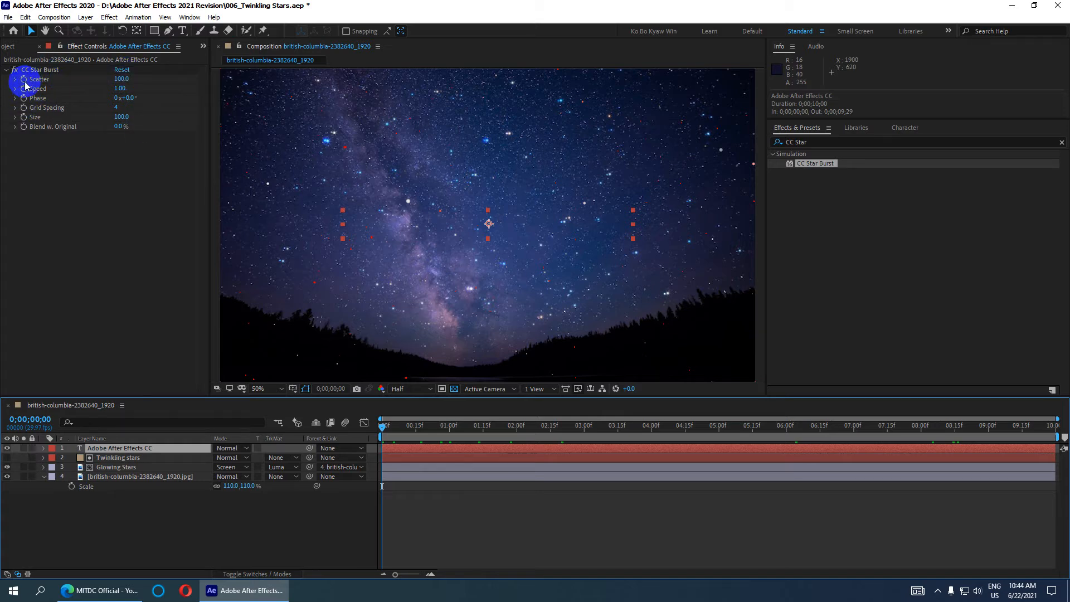
left_click(368, 427)
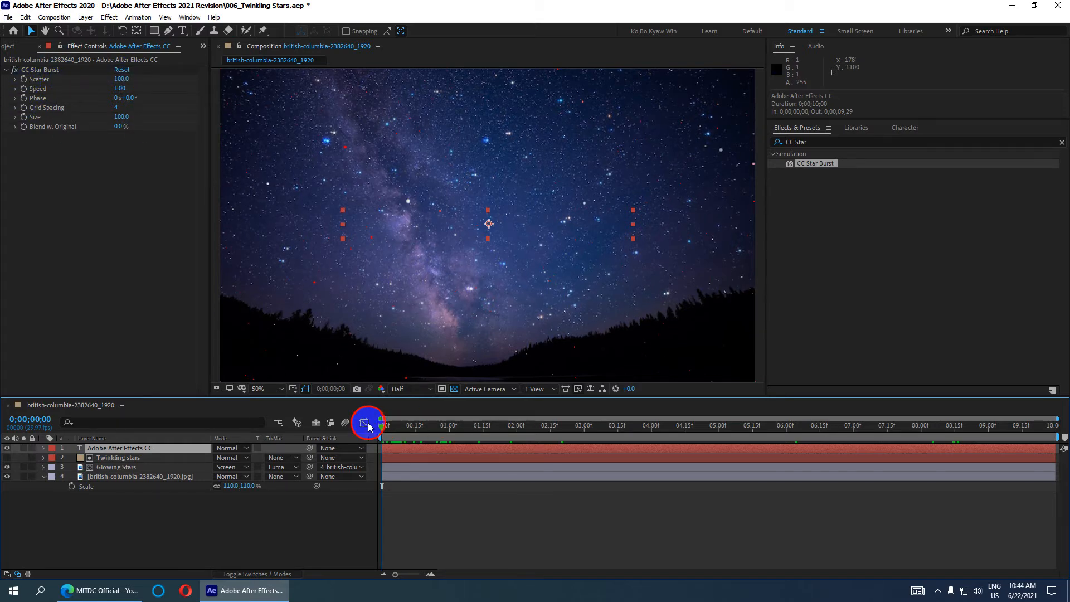
left_click(24, 81)
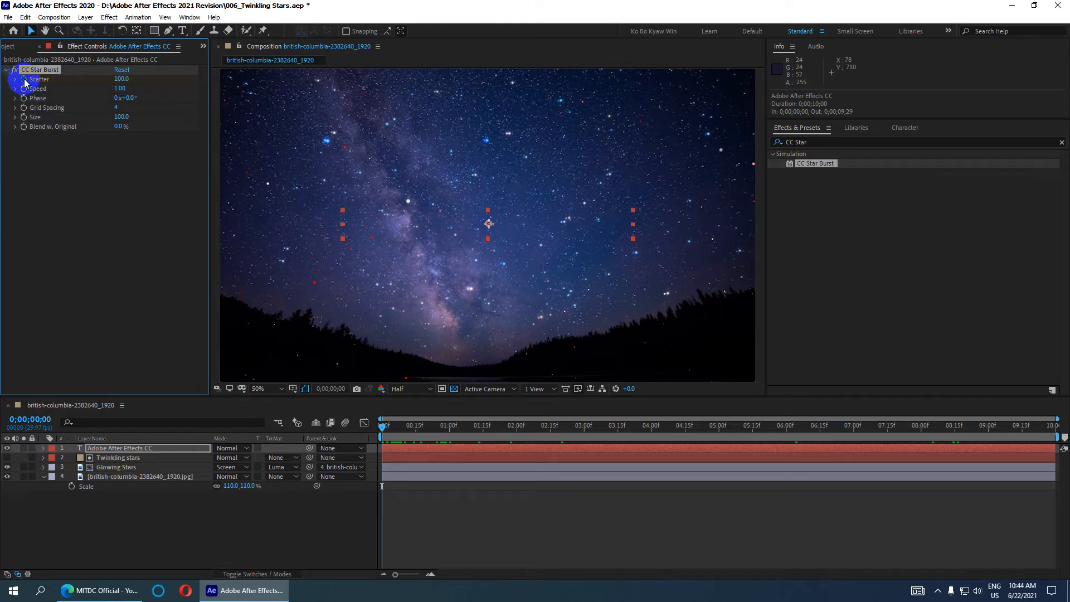
Set CC Star Burst's Scatter to 0 at 0;00;05;00 and preview the animation from the start.
left_click(383, 431)
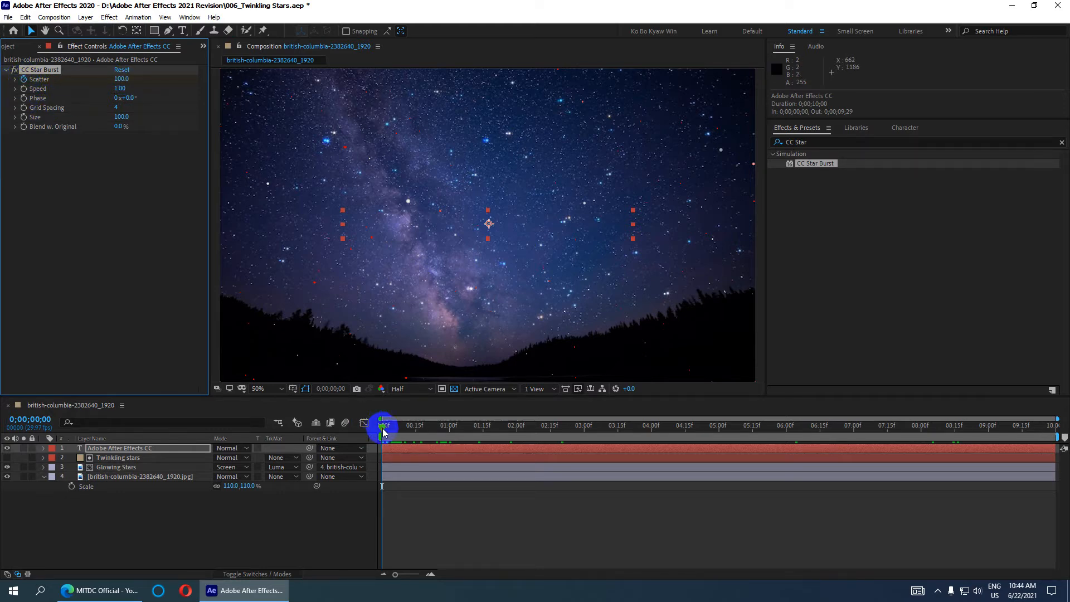
left_click(35, 422)
left_click_drag(37, 419, 41, 419)
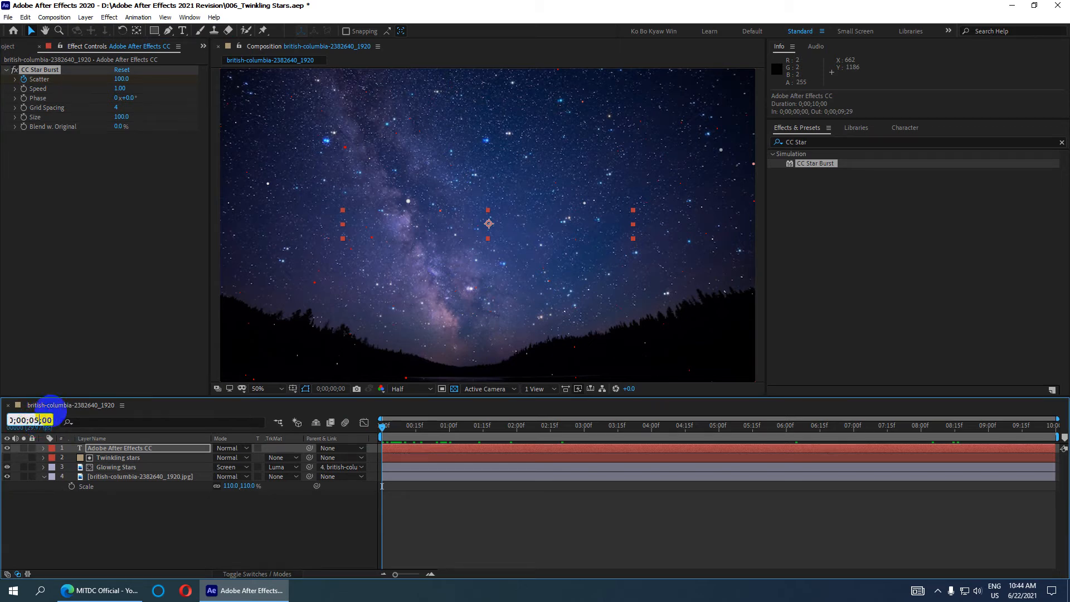
key("Return")
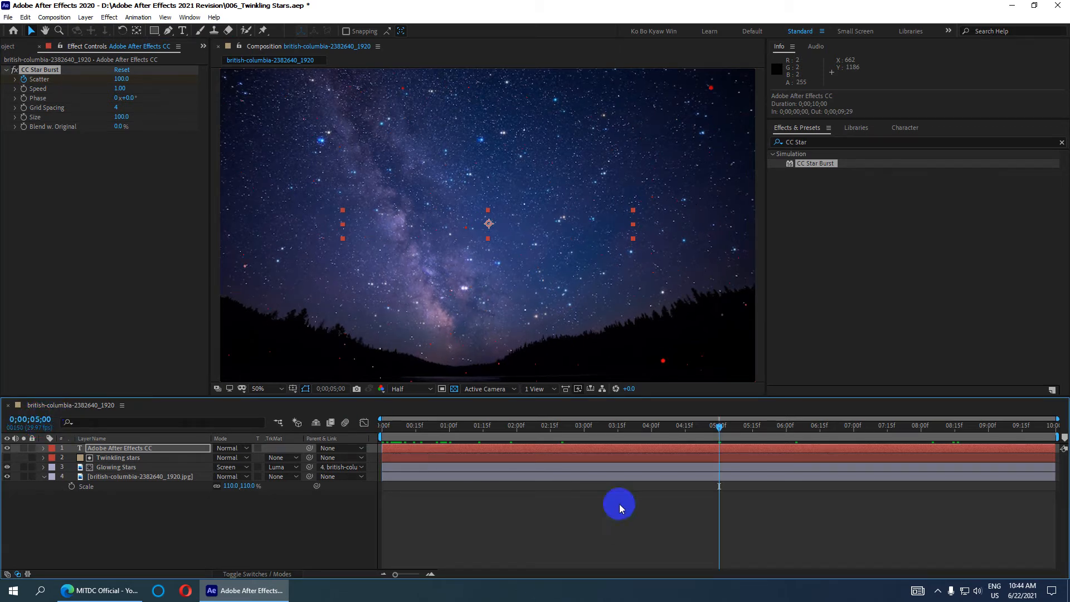
left_click(122, 79)
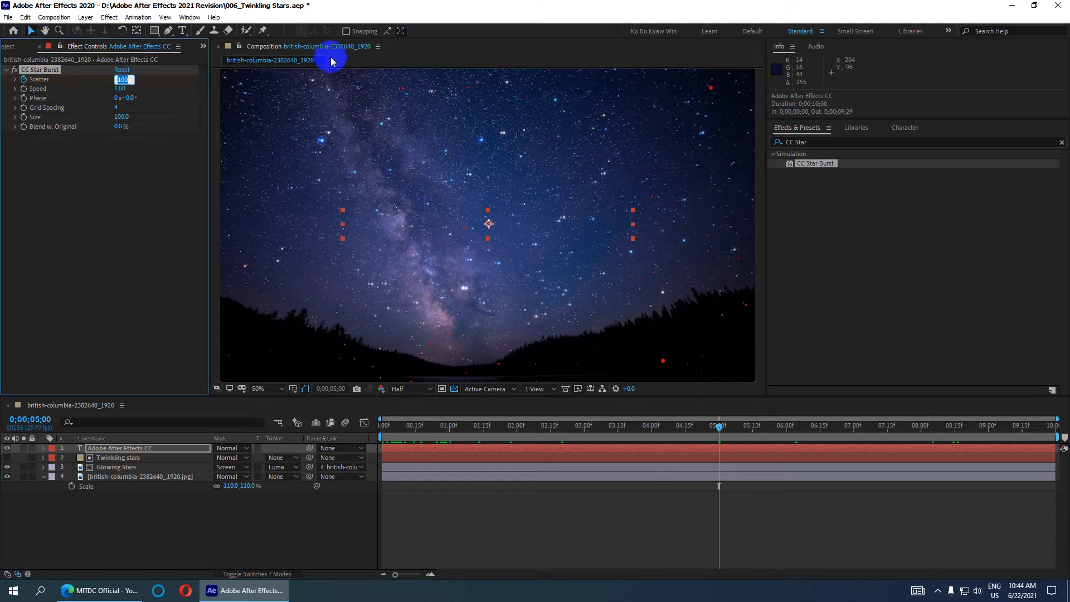
key("Return")
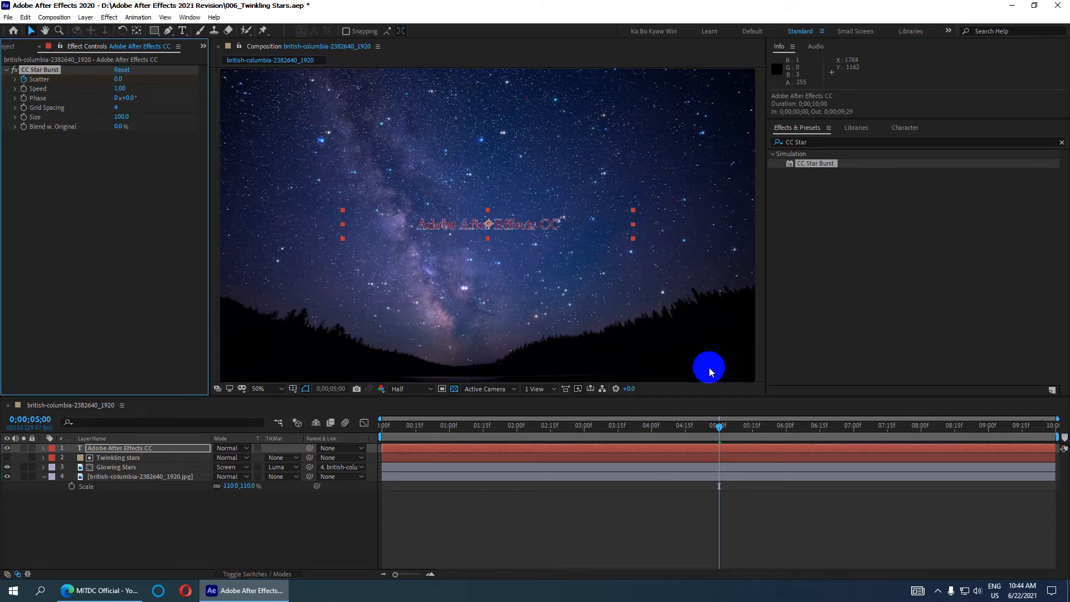
left_click_drag(717, 432, 357, 437)
key("space")
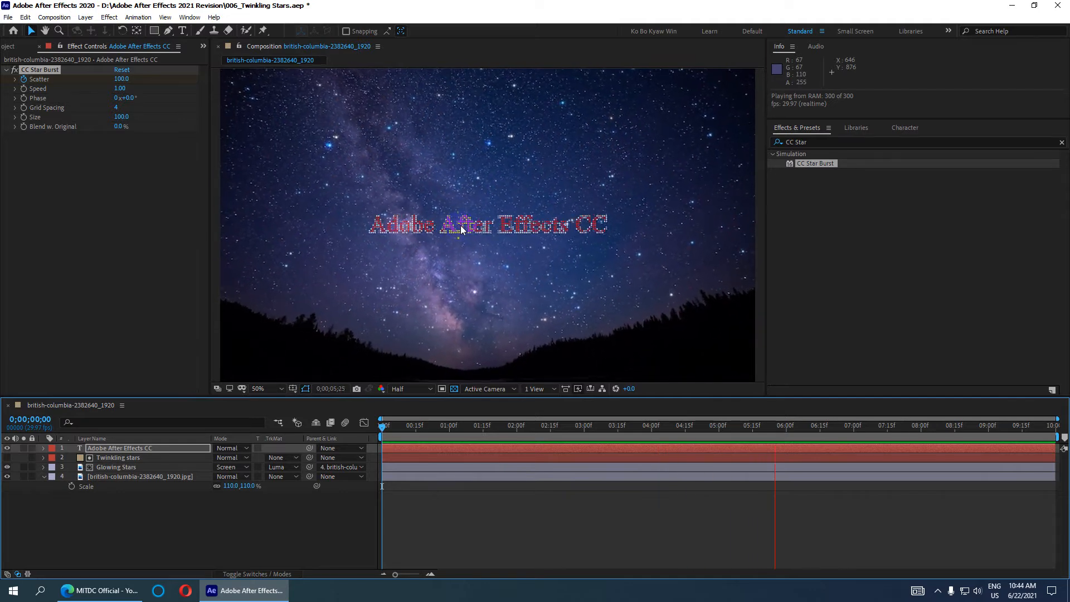
Move the title layer's first Scatter keyframe to 0;00;02;20 and preview the animation from the start.
left_click(592, 353)
left_click_drag(811, 428, 494, 440)
left_click_drag(118, 79, 122, 88)
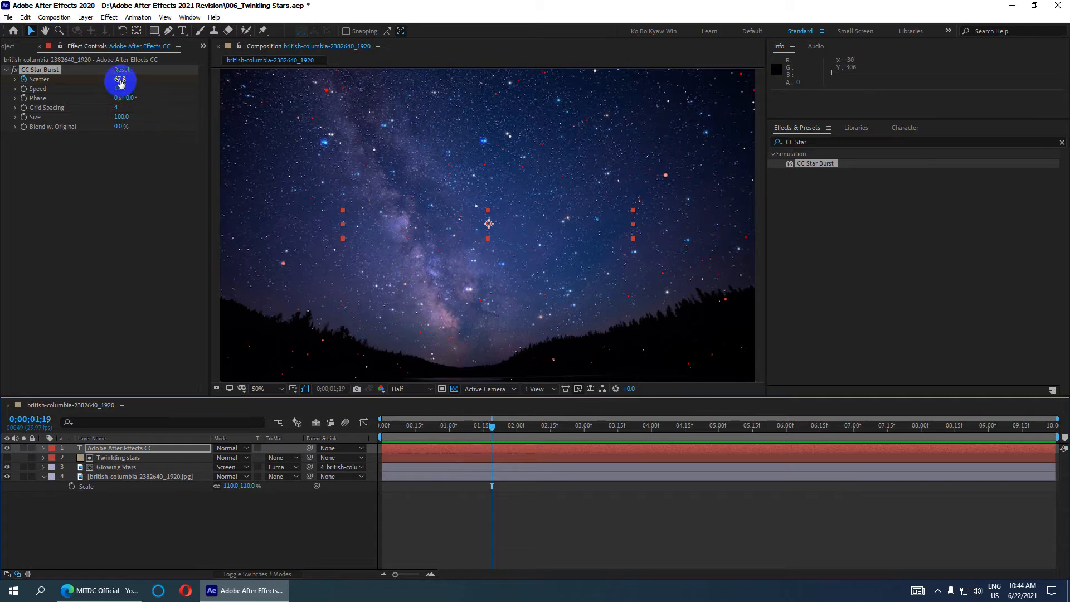
left_click_drag(494, 433, 565, 430)
left_click(160, 448)
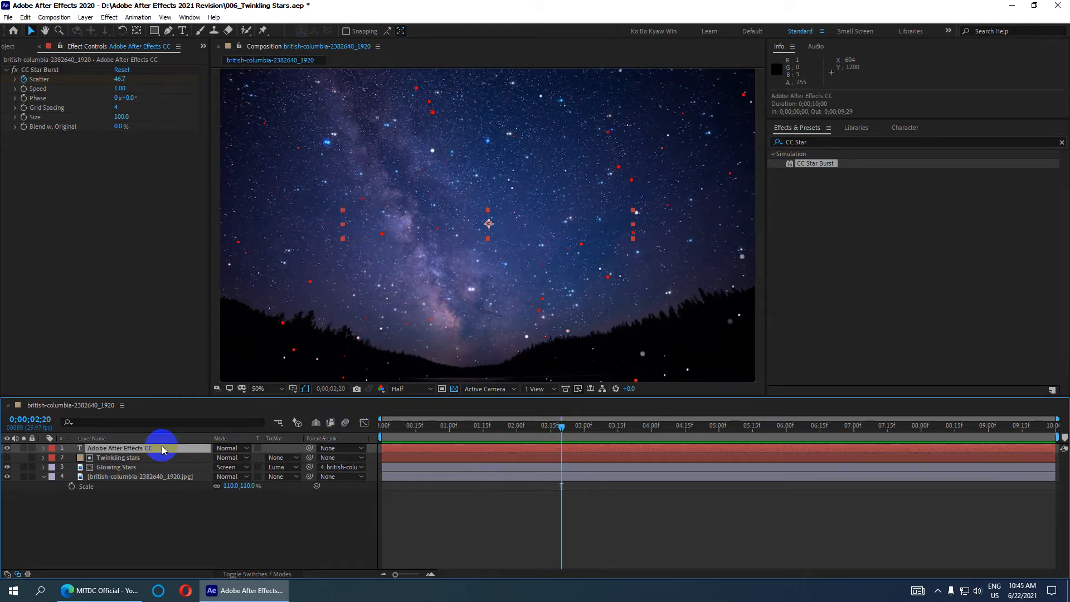
key("u")
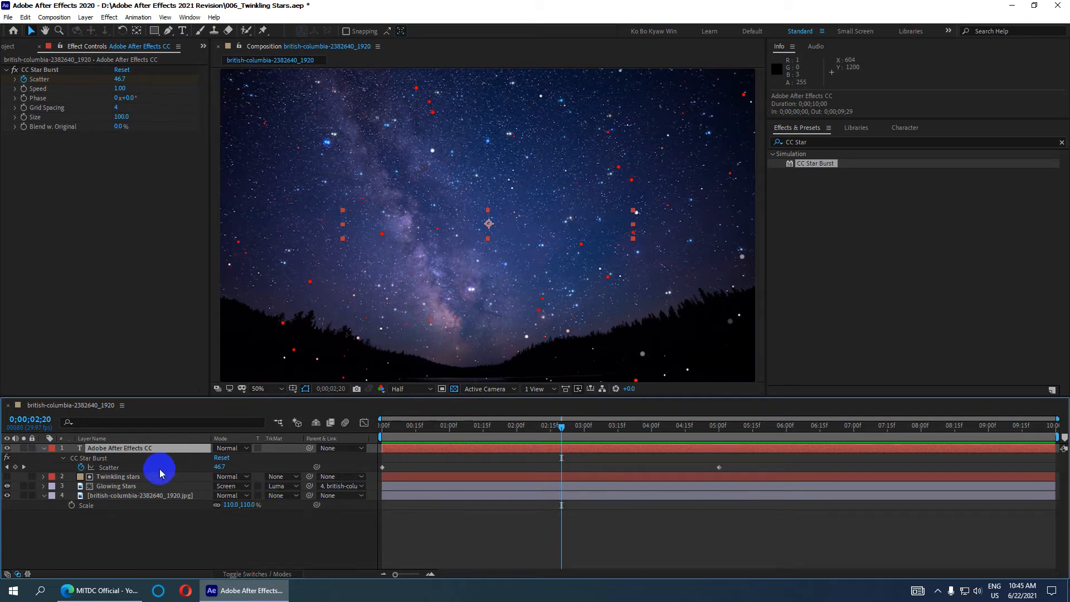
left_click_drag(382, 467, 561, 466)
left_click_drag(557, 430, 329, 452)
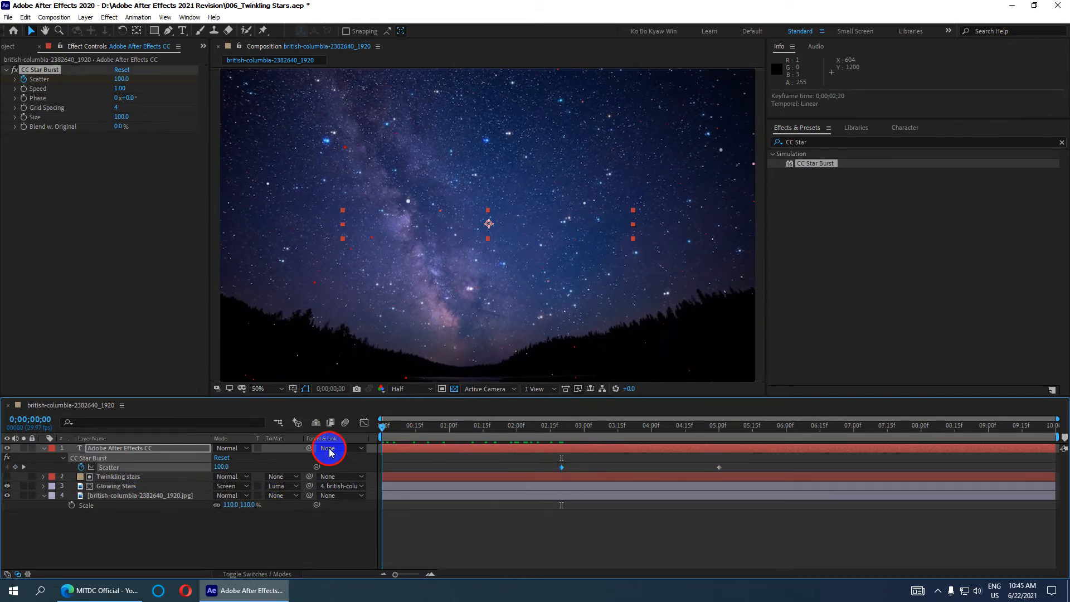
key("space")
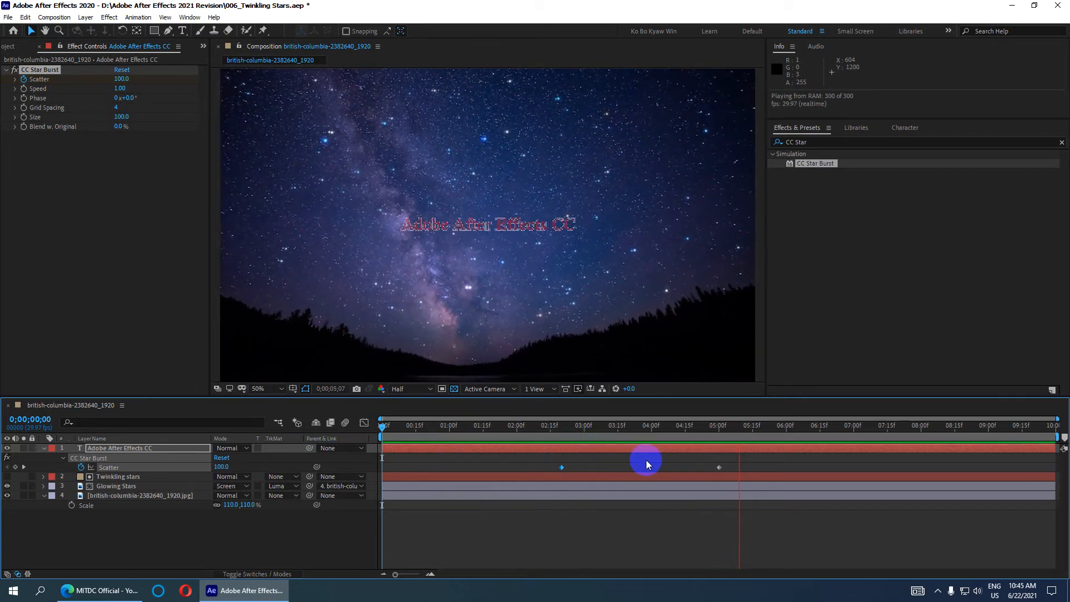
key("space")
Move the title's last Scatter keyframe to 0;00;05;20 and scrub to that frame to check the text.
left_click_drag(717, 426, 694, 449)
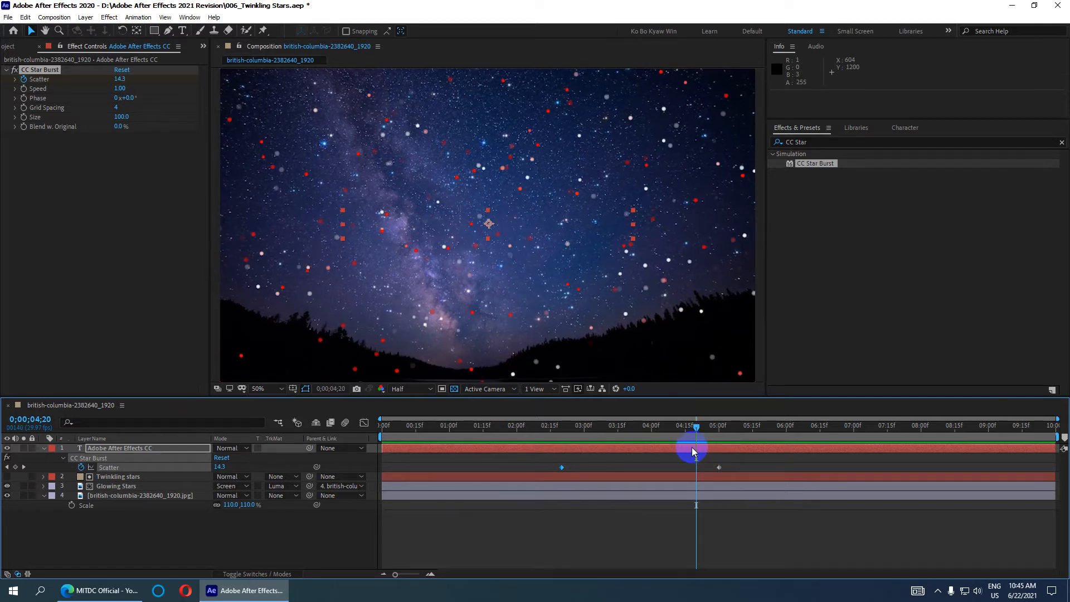
left_click_drag(694, 430, 660, 432)
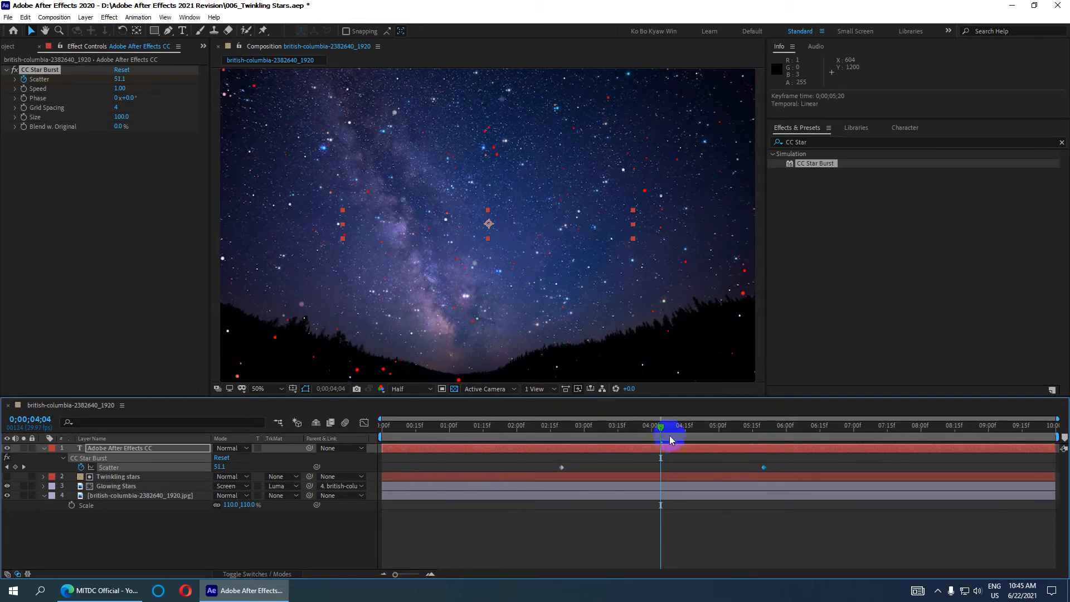
left_click_drag(661, 427, 764, 444)
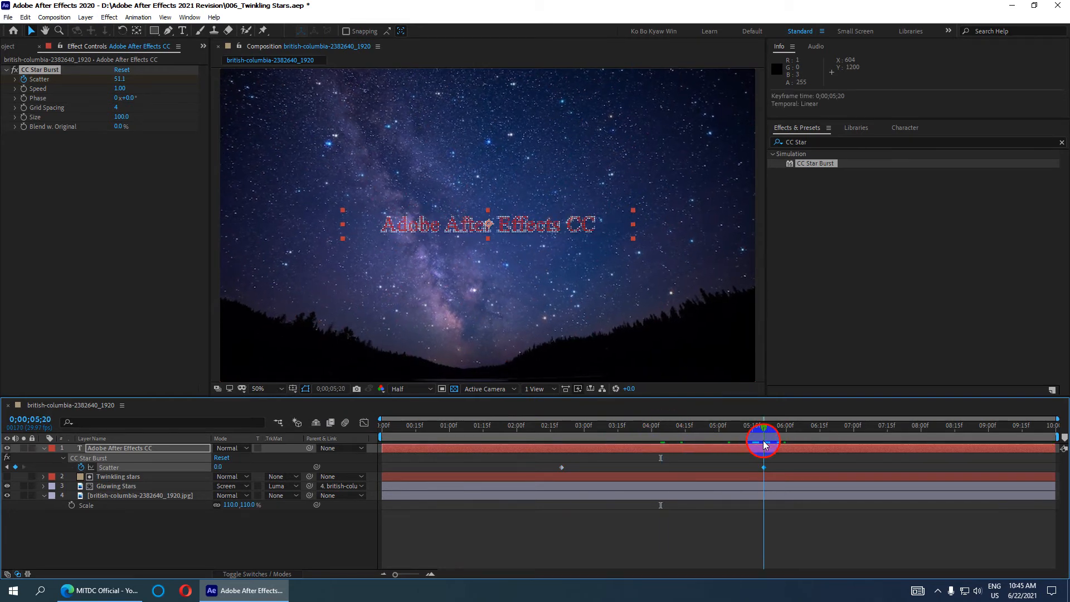
left_click(165, 149)
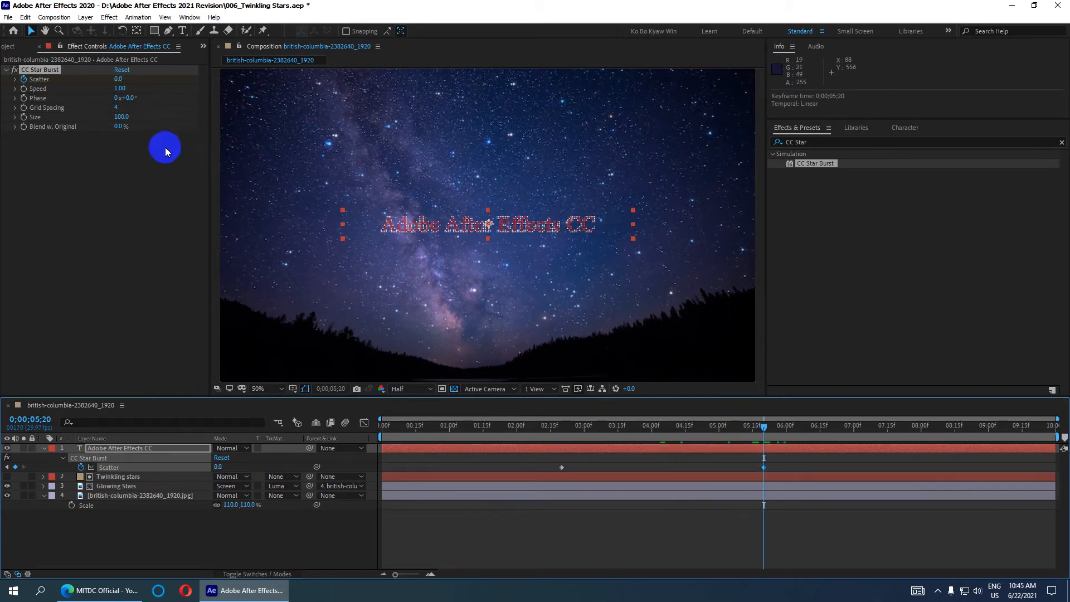
left_click(774, 385)
Copy the Scatter keyframe at 0;00;05;20, paste it at 0;00;04;01 and preview the animation from the start.
left_click(764, 467)
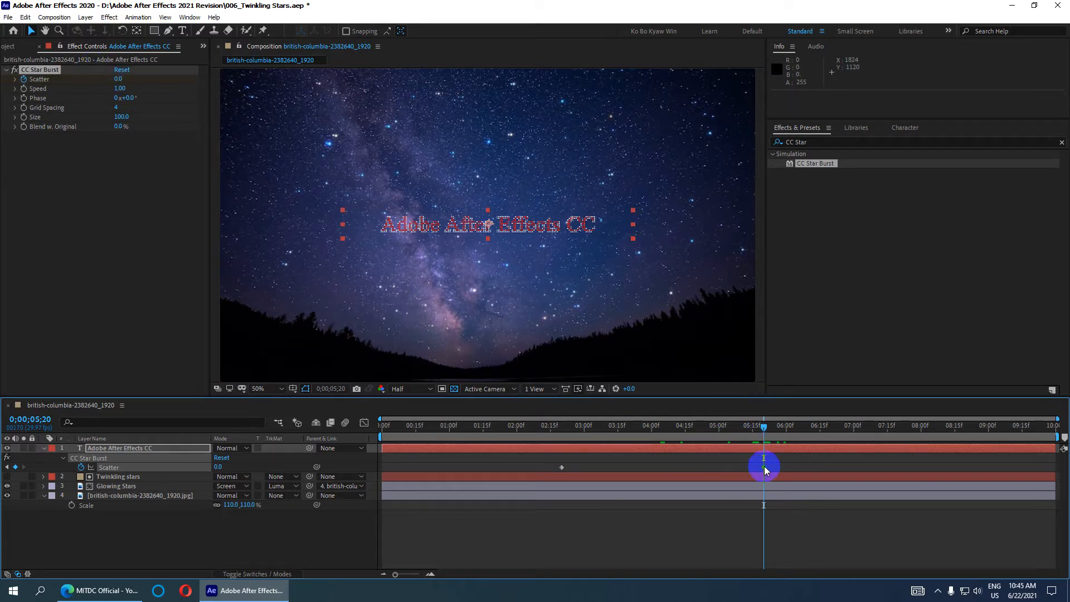
key("ctrl+c")
left_click(650, 425)
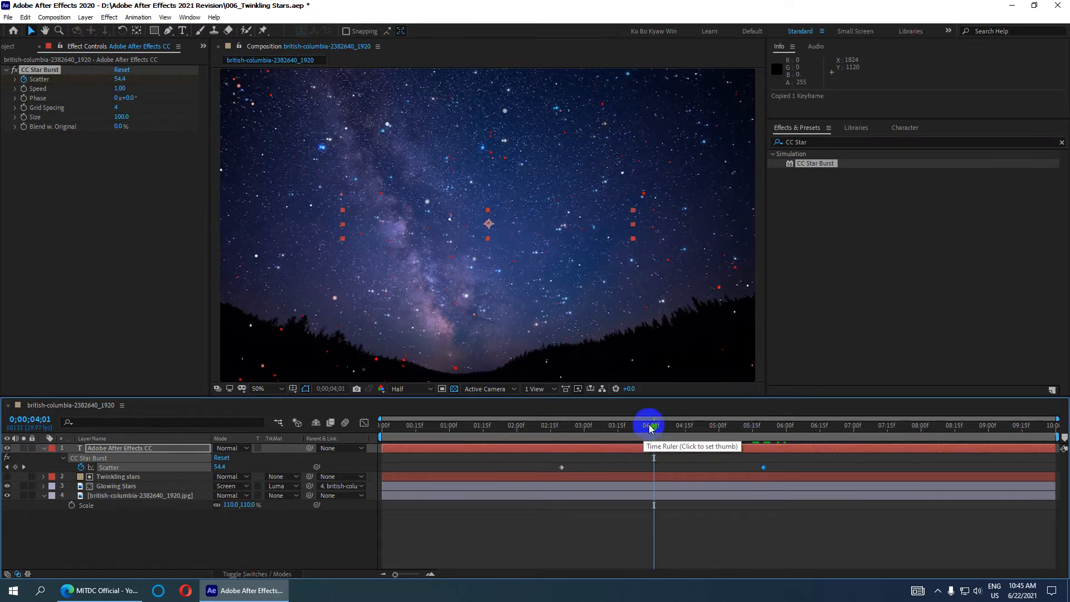
key("ctrl+v")
left_click(668, 426)
left_click_drag(668, 427, 1066, 450)
key("space")
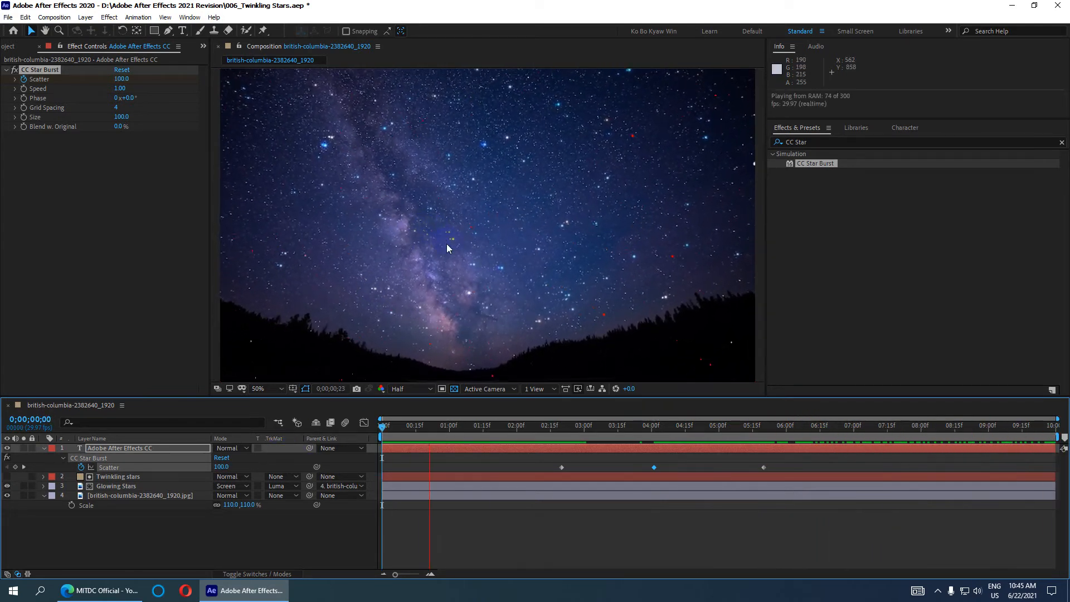
left_click(852, 188)
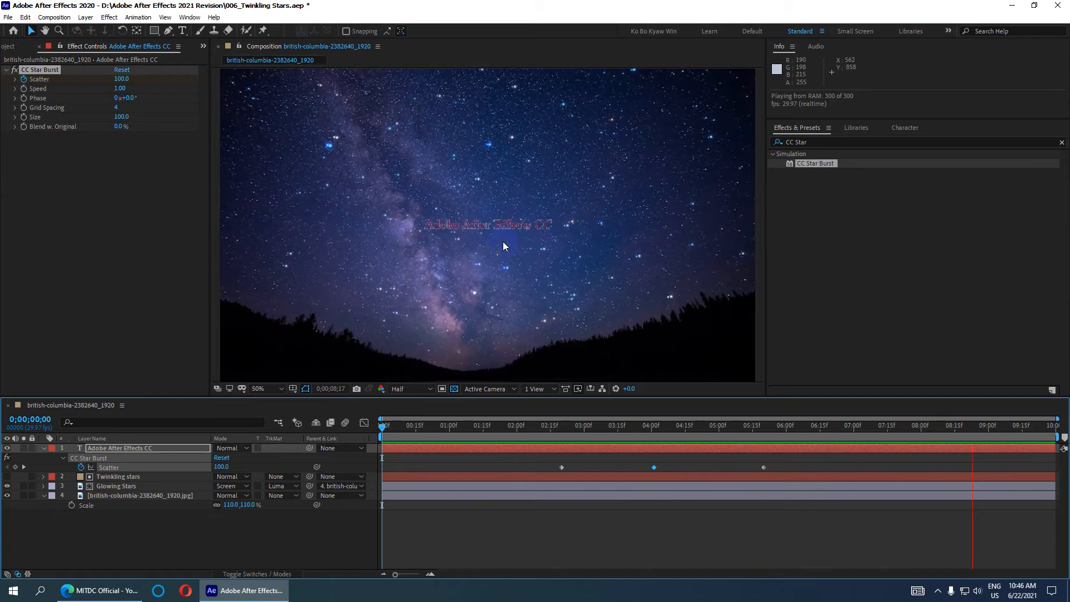
Delete the middle Scatter keyframe at 0;00;04;01 and preview the animation from the start.
left_click(657, 466)
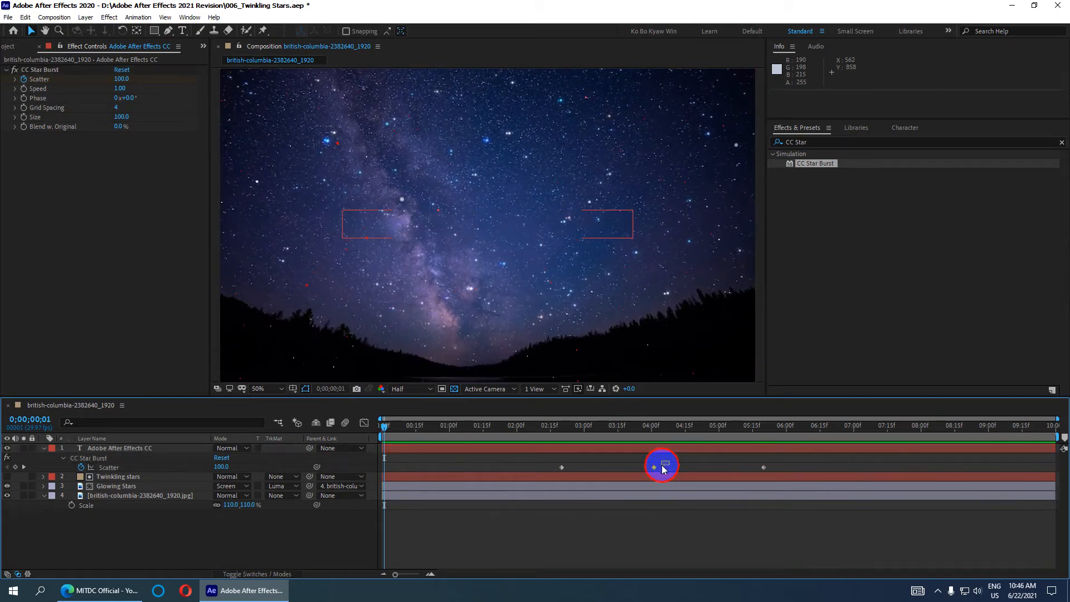
key("Delete")
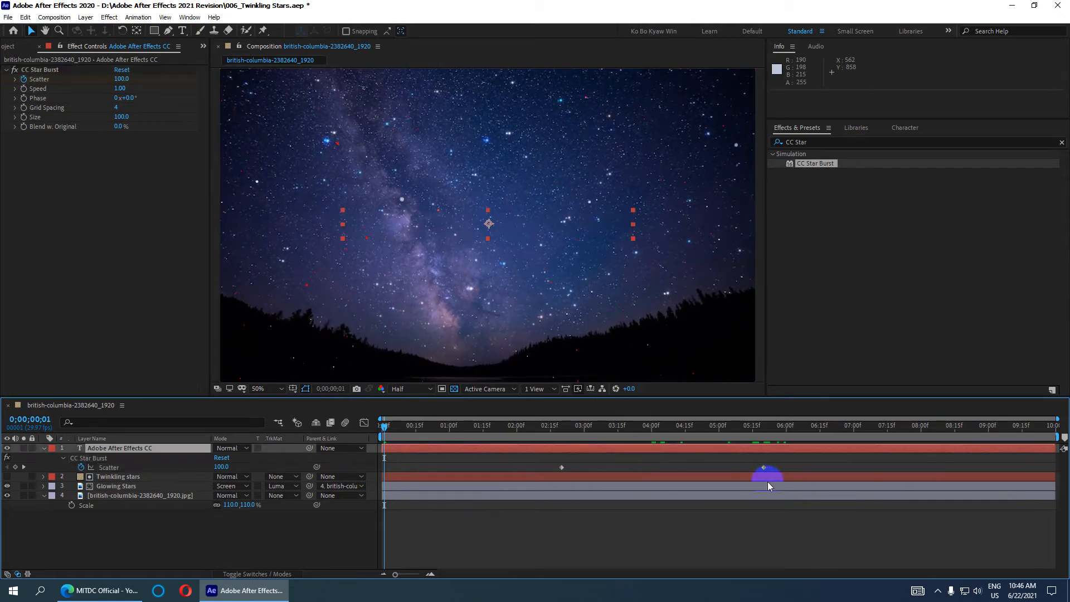
left_click_drag(674, 436, 342, 341)
key("space")
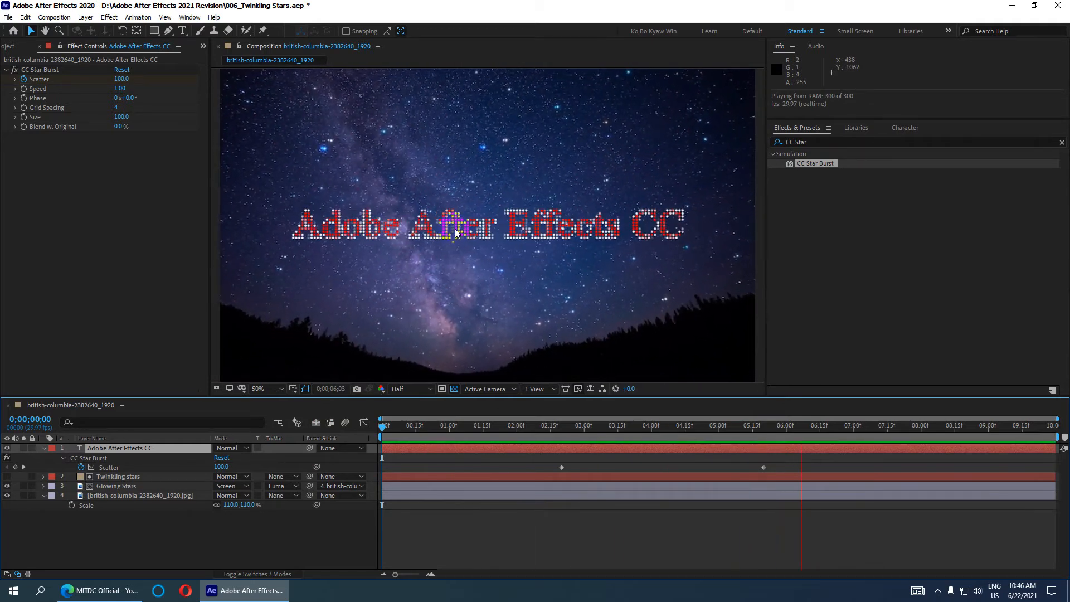
left_click(673, 298)
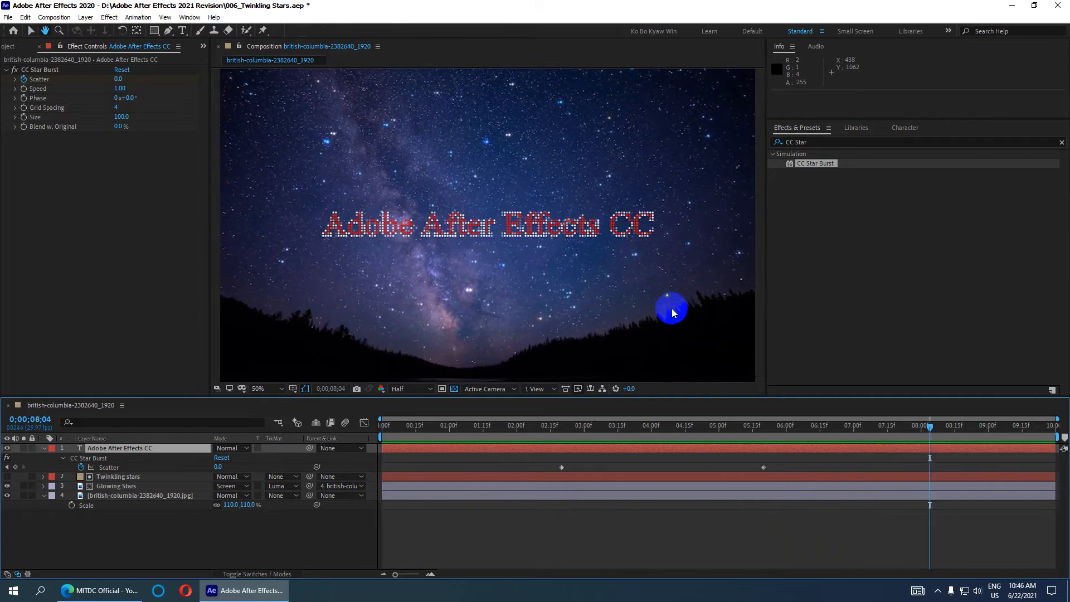
Move the title's last Scatter keyframe to about 0;00;08;09 and preview the animation from the start.
left_click_drag(764, 467, 941, 467)
left_click_drag(935, 428, 299, 394)
key("space")
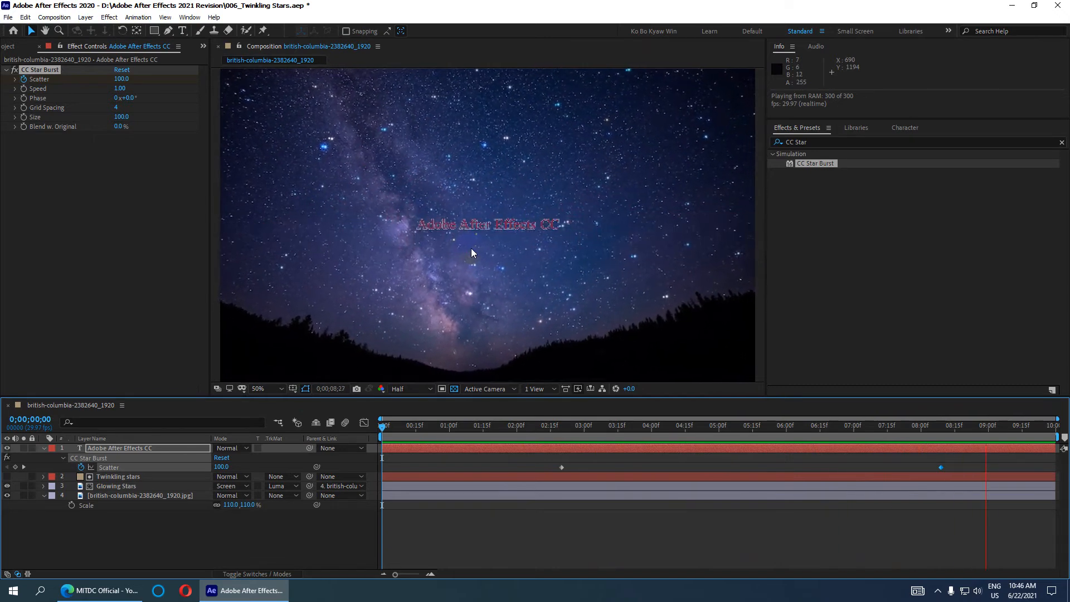
key("space")
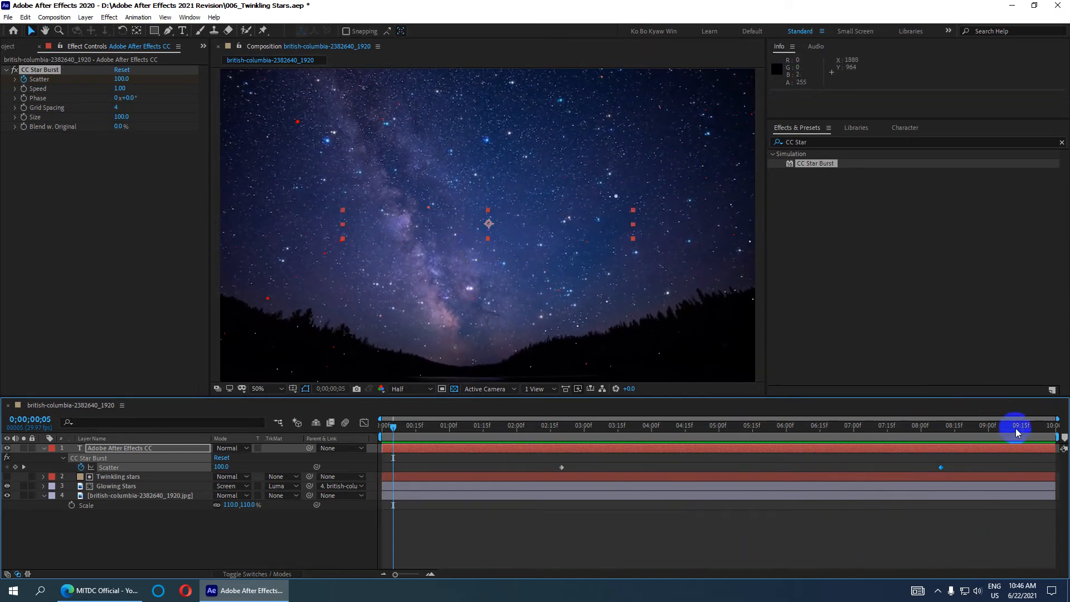
Add Opacity keyframes to the "Adobe After Effects CC" layer at 0;00;08;20 and 0;00;08;17.
left_click_drag(878, 426, 967, 441)
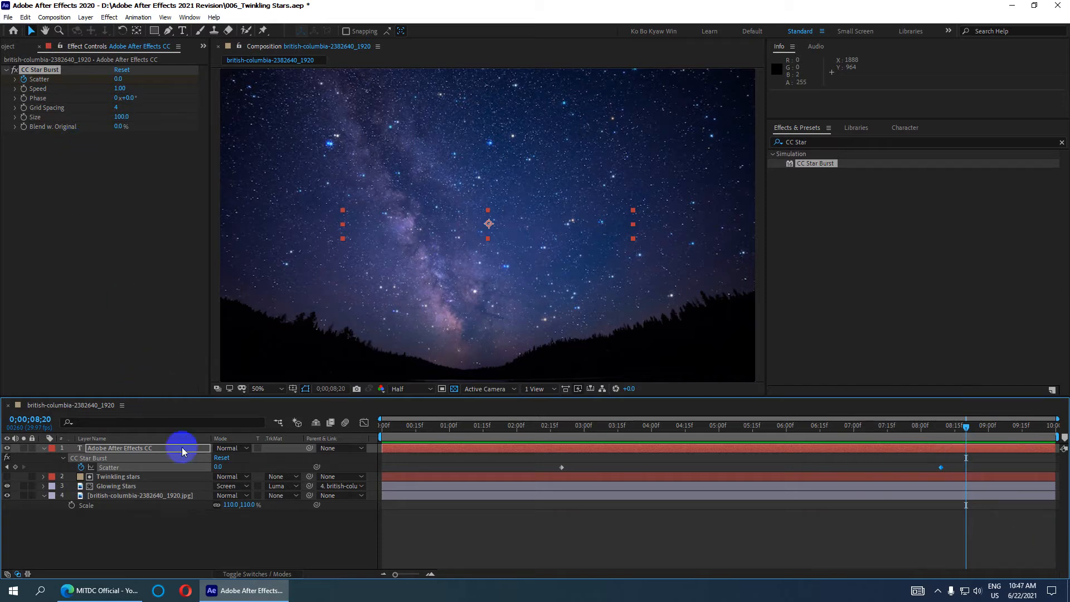
left_click(159, 449)
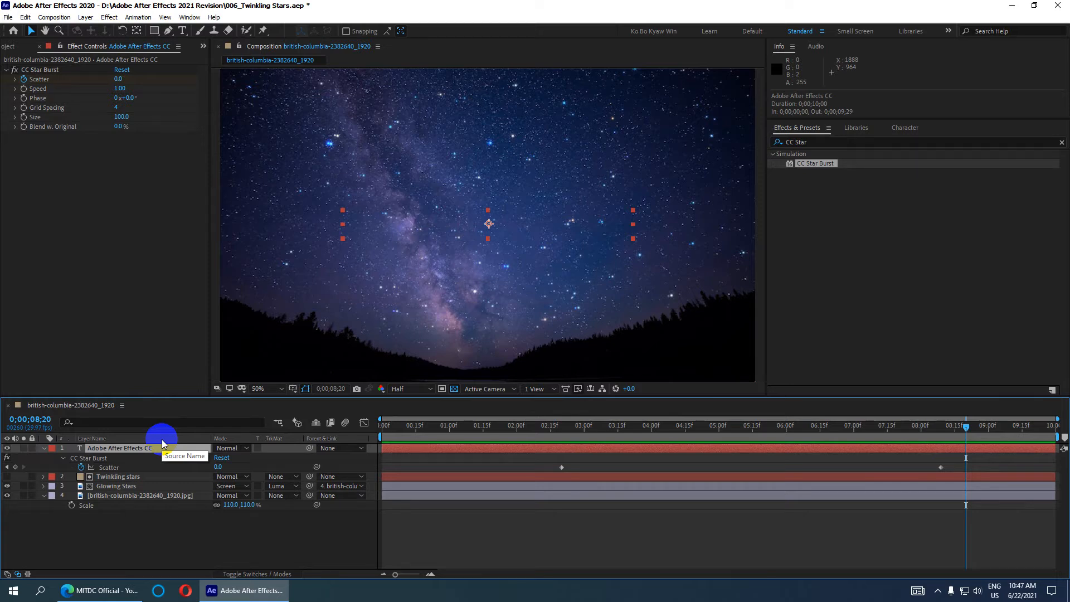
key("alt+shift+t")
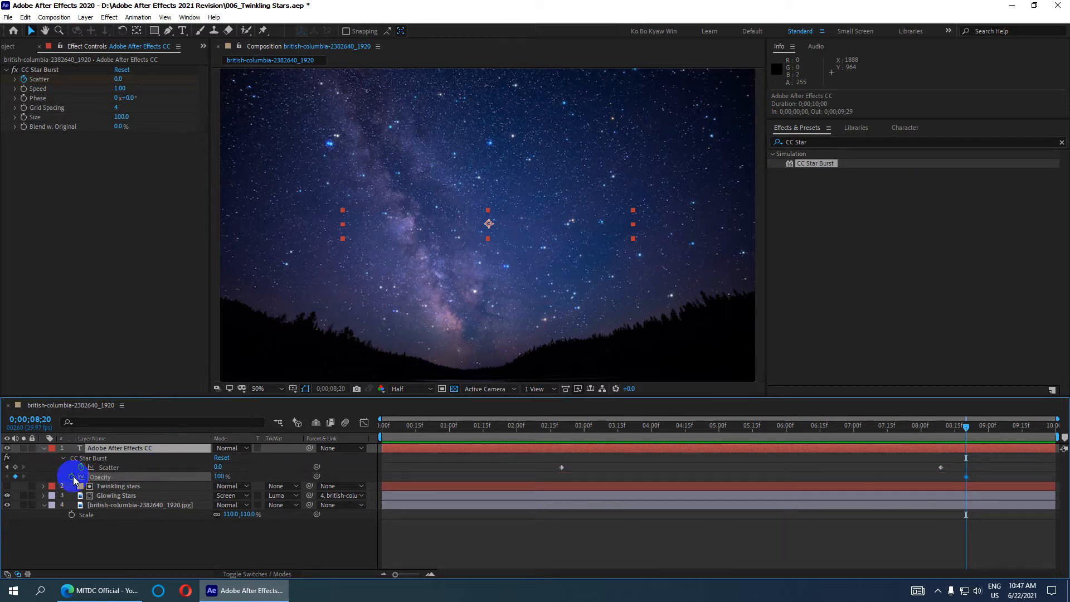
left_click_drag(969, 427, 963, 433)
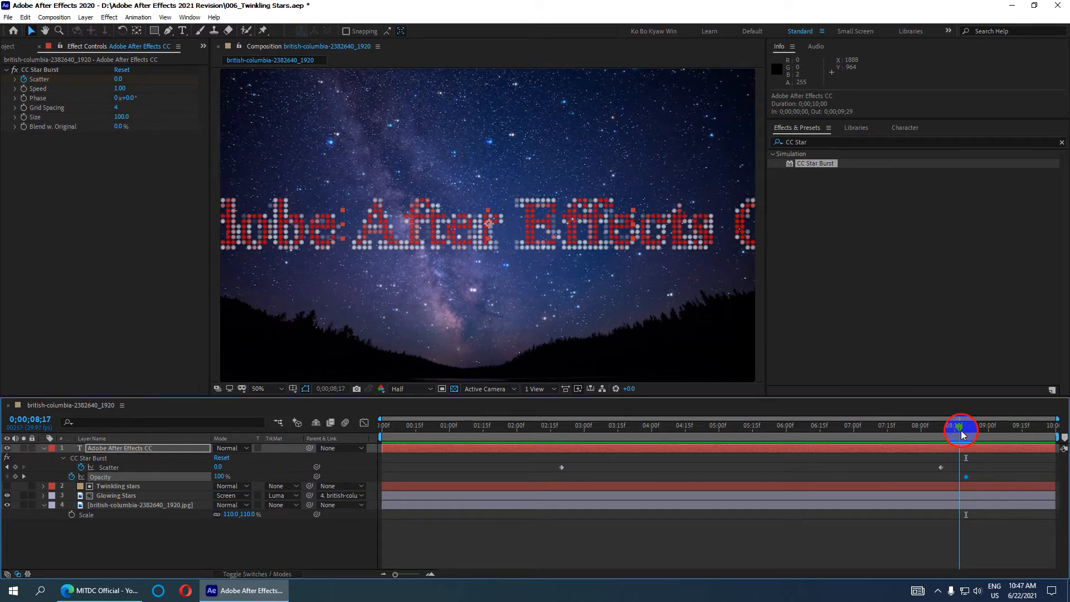
left_click(16, 468)
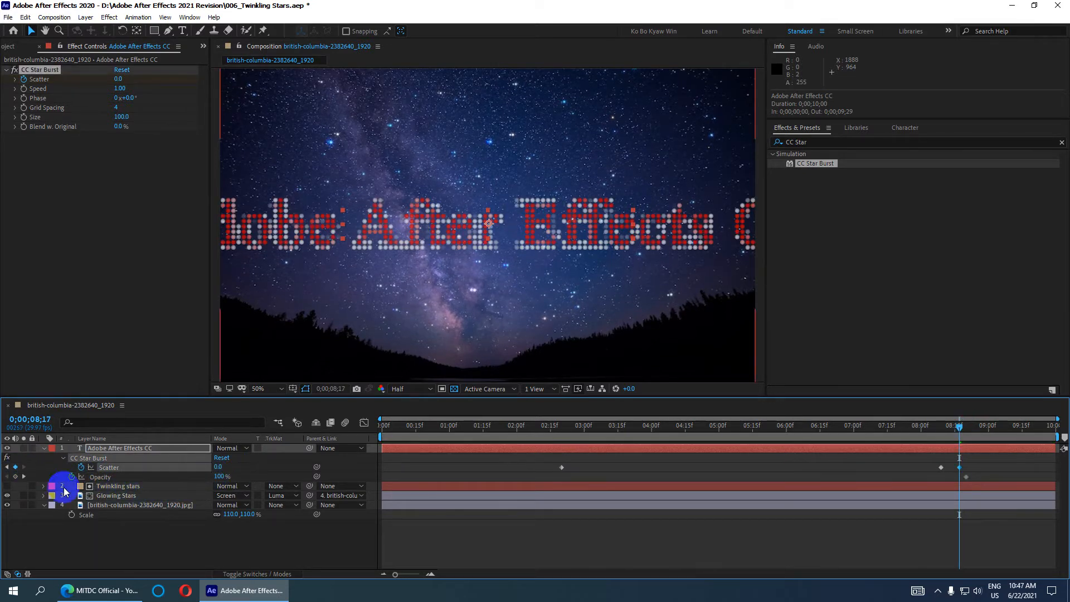
left_click(15, 476)
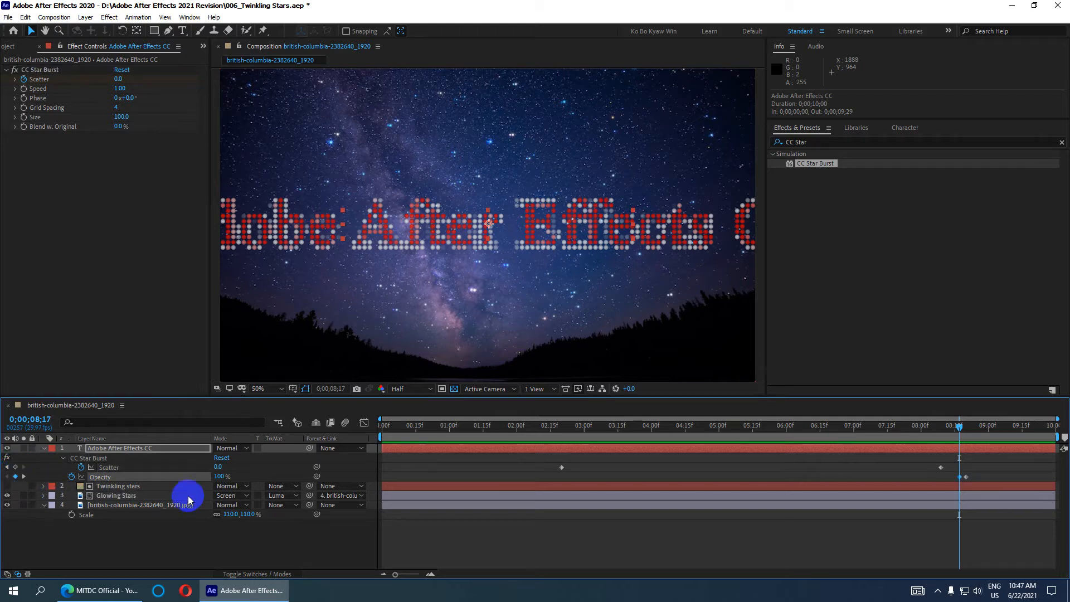
Set the title layer's Opacity to 0% at 0;00;08;20 and preview the fade-out from 0;00;06;28.
left_click_drag(956, 432, 967, 427)
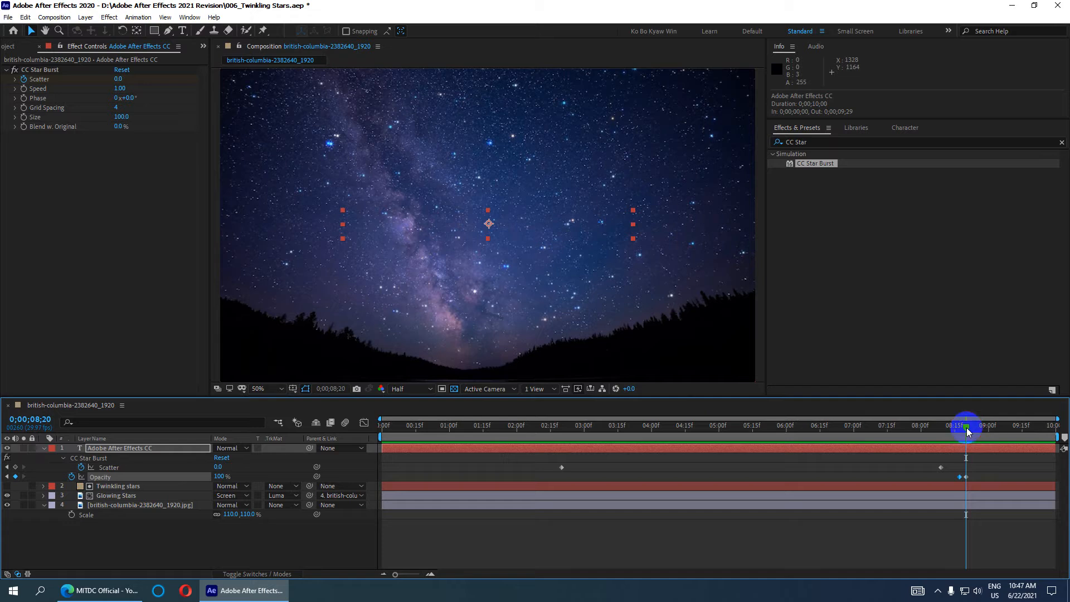
left_click(966, 477)
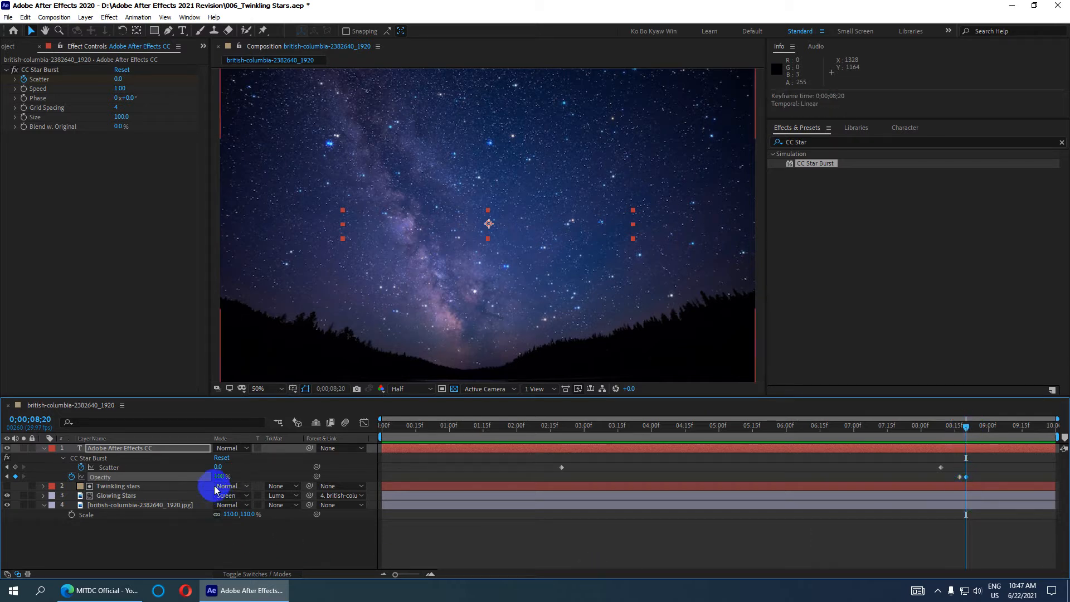
type("0")
key("Return")
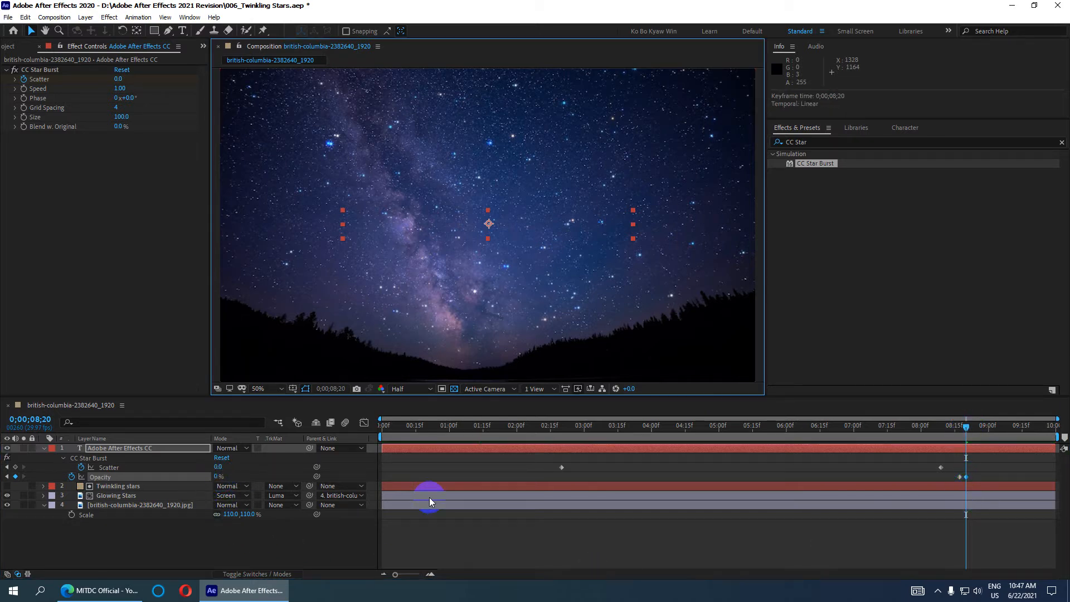
left_click_drag(965, 427, 847, 436)
key("space")
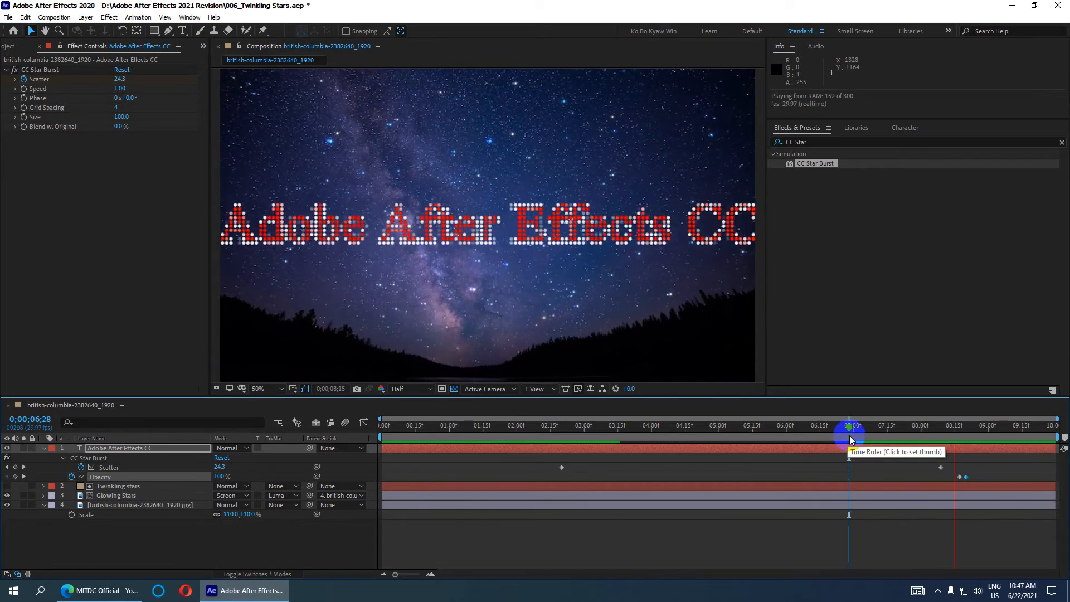
key("space")
Try a CC Star Burst Grid Spacing of 1 on the title, viewing it at 0;00;08;11.
left_click_drag(860, 427, 946, 426)
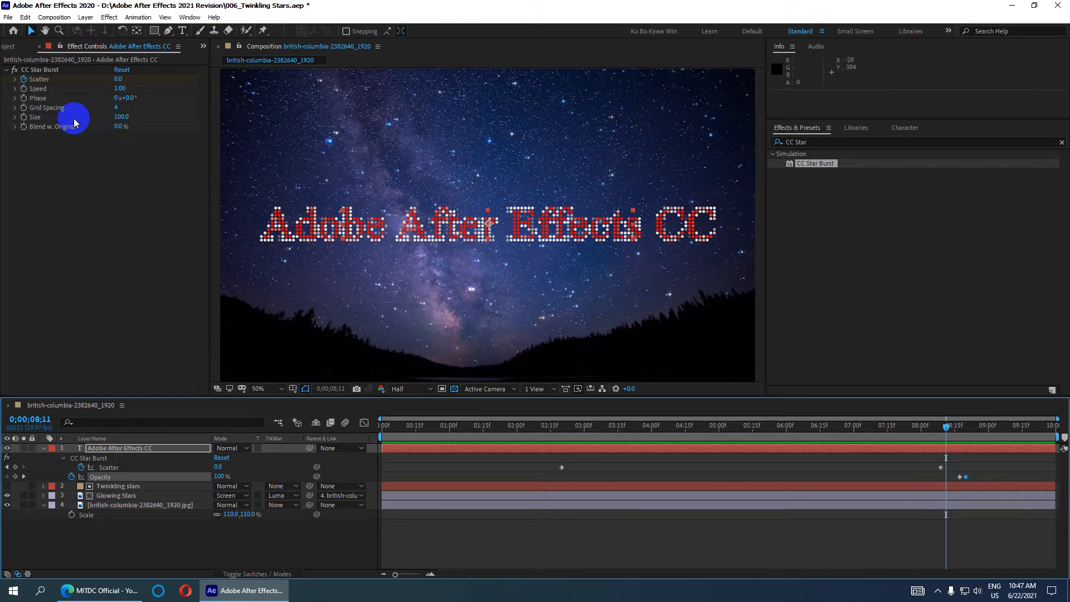
left_click_drag(116, 110, 110, 110)
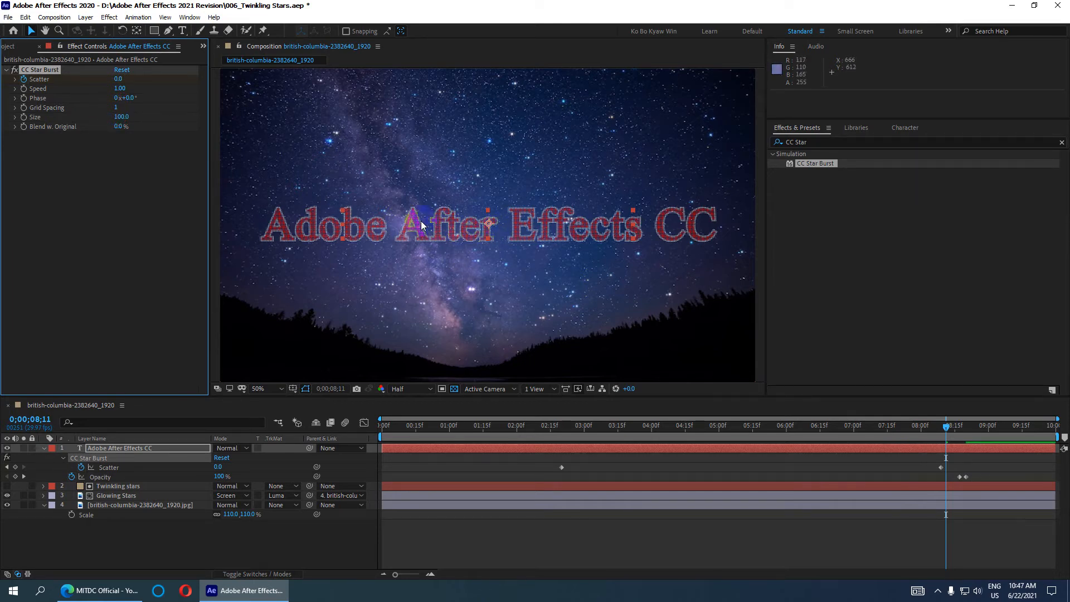
left_click_drag(114, 107, 112, 118)
scroll(505, 240, "down", 1)
scroll(503, 240, "up", 1)
left_click_drag(117, 111, 117, 112)
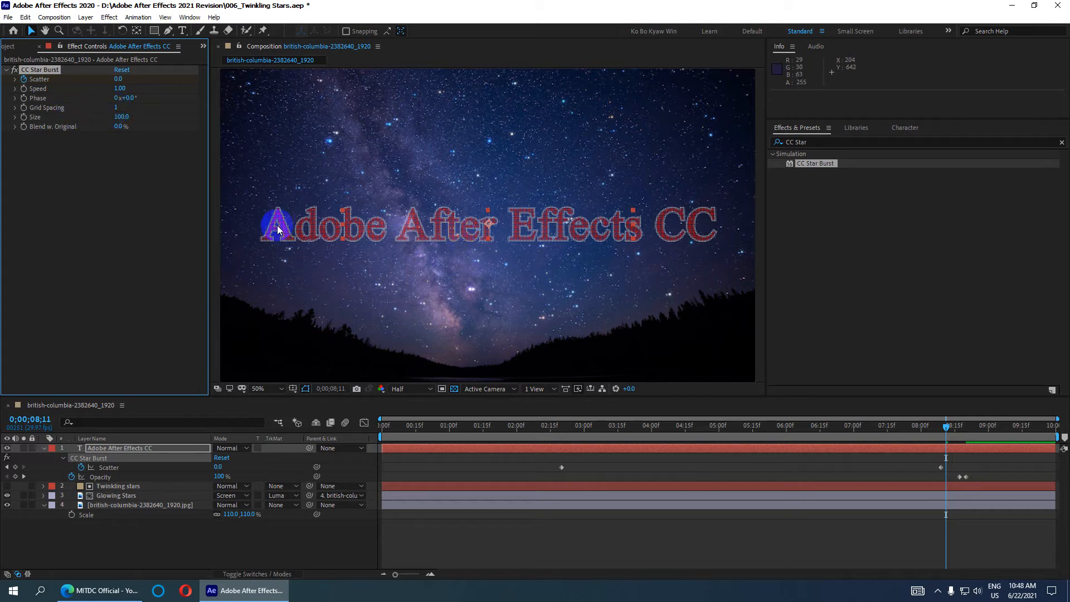
Magnify the composition view to 100% and set its preview resolution to Full to inspect the title's particles.
scroll(289, 223, "up", 2)
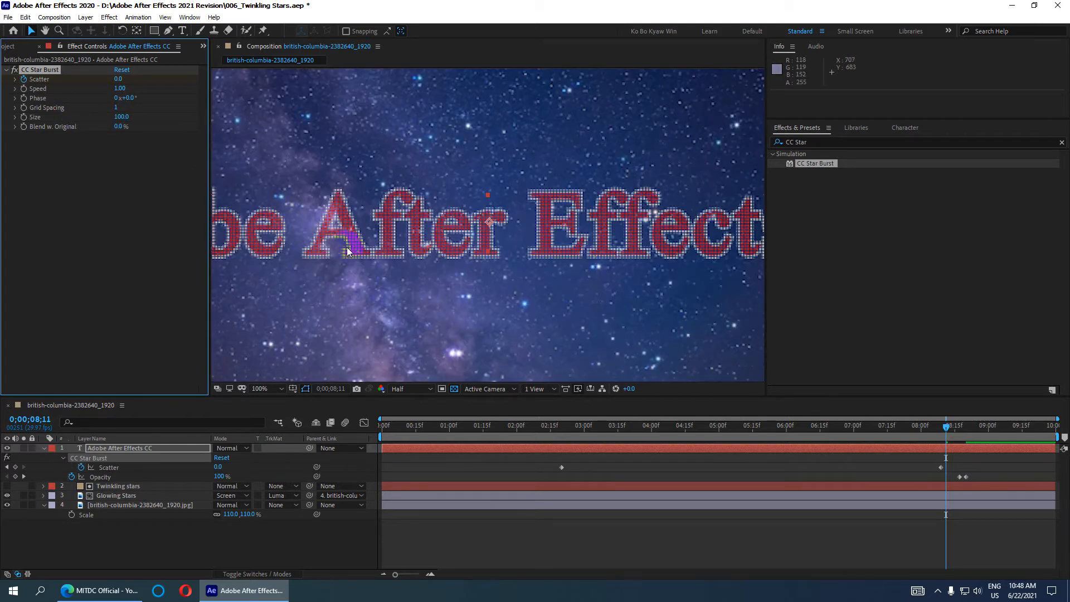
left_click(413, 388)
left_click(405, 415)
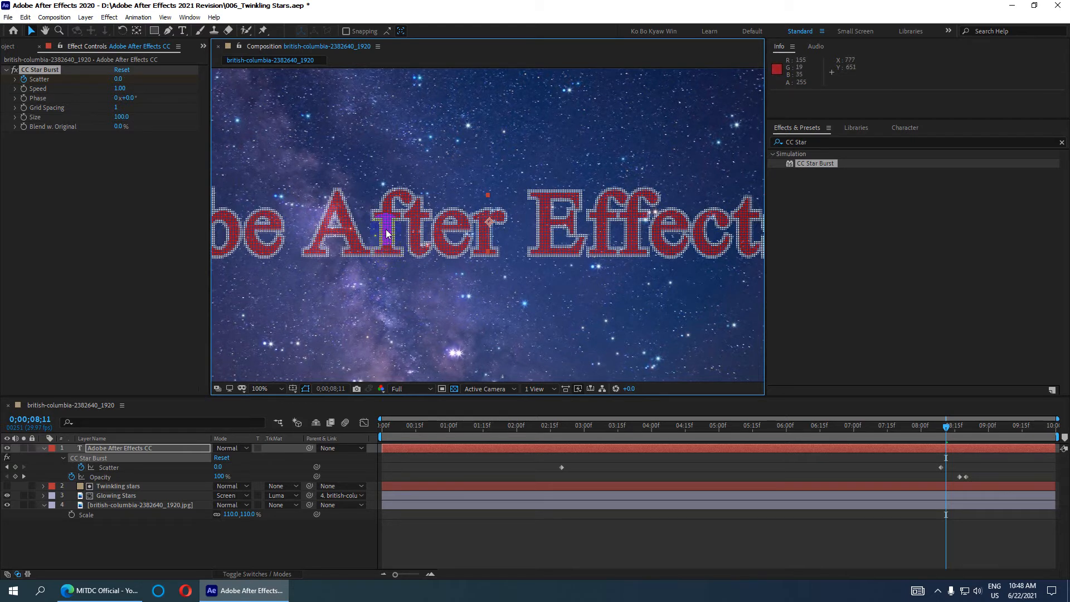
Set CC Star Burst's Grid Spacing to 5 on the title layer.
left_click(113, 107)
left_click(118, 108)
type("5")
key("Return")
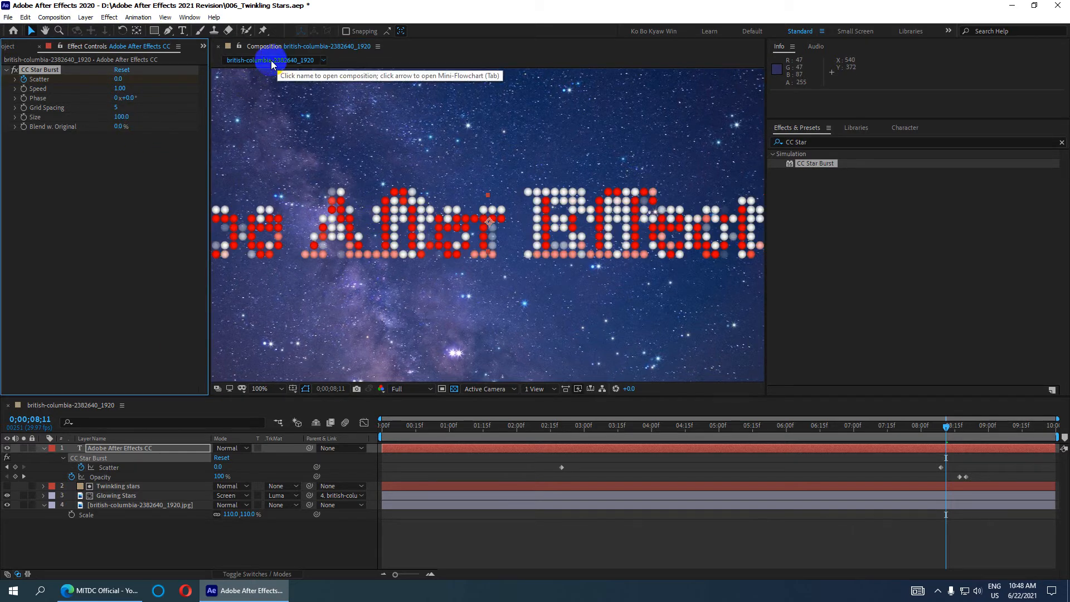
Set CC Star Burst's Grid Spacing to 1 on the title layer, with the whole composition in view at 50%.
scroll(495, 228, "down", 2)
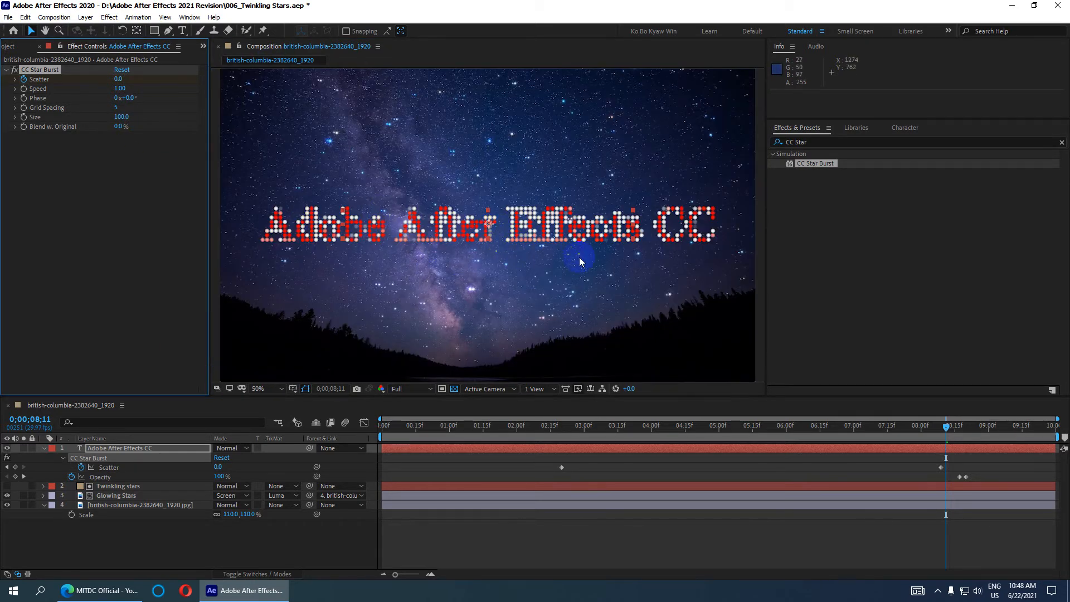
left_click(118, 108)
type("1")
key("Return")
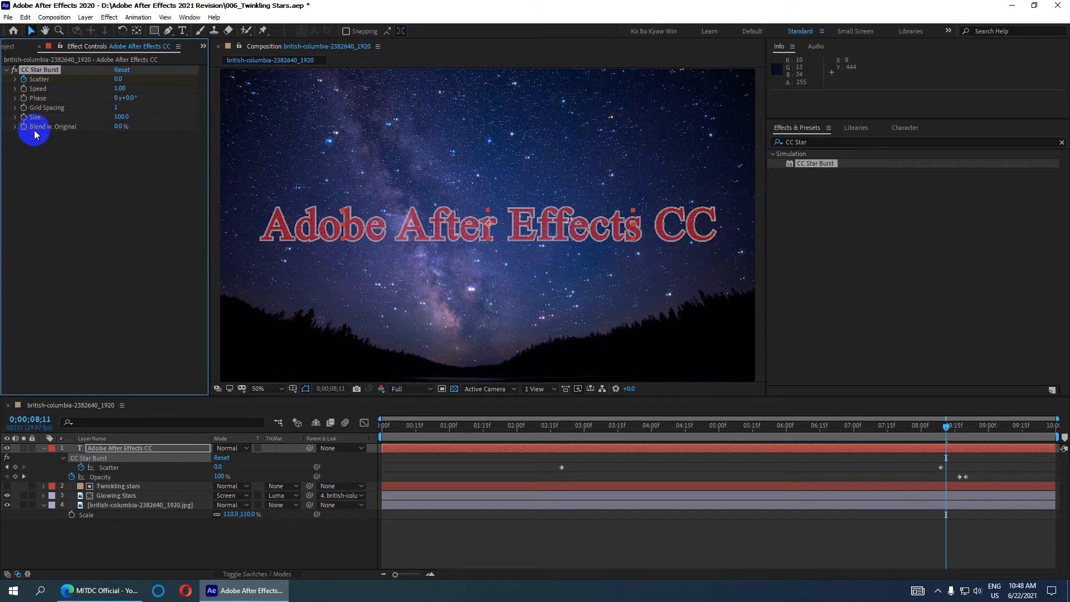
Try CC Star Burst Size values of 149, 96 and 150 on the title.
left_click_drag(121, 117, 149, 115)
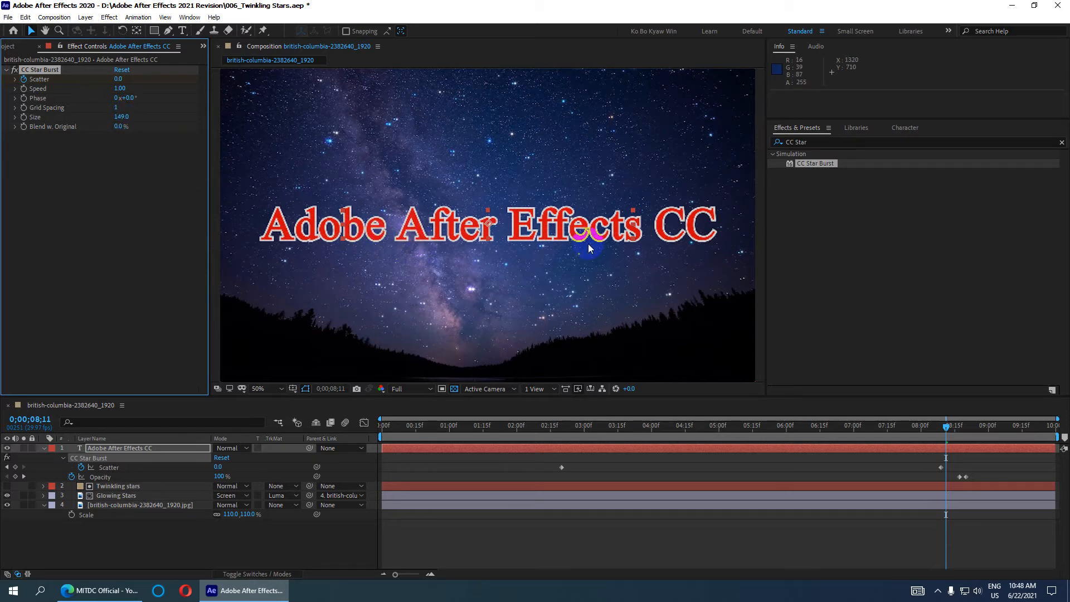
mouse_move(119, 117)
left_mouse_down()
mouse_move(129, 116)
mouse_move(102, 119)
left_mouse_up()
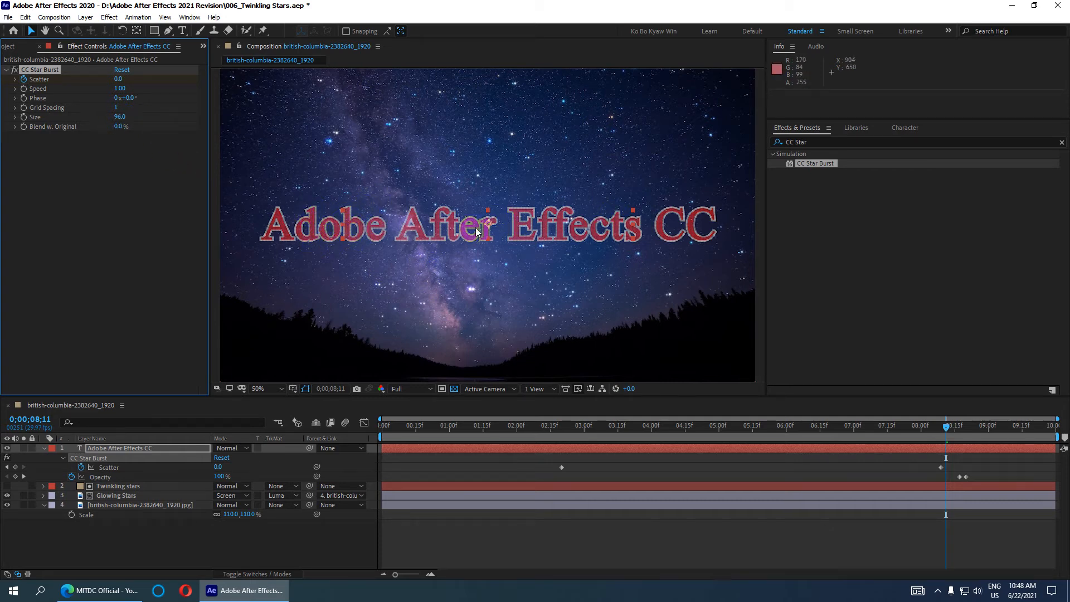
left_click(123, 117)
type("150")
key("Return")
left_click(168, 163)
Set CC Star Burst's Size to 200 on the title layer and save the project.
left_click(119, 117)
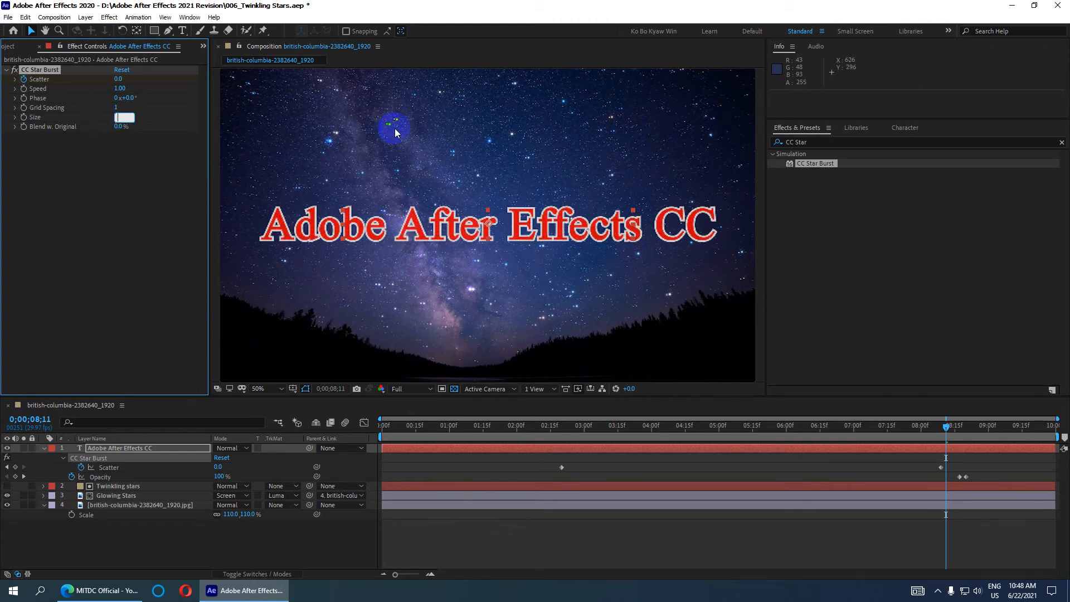
key("Return")
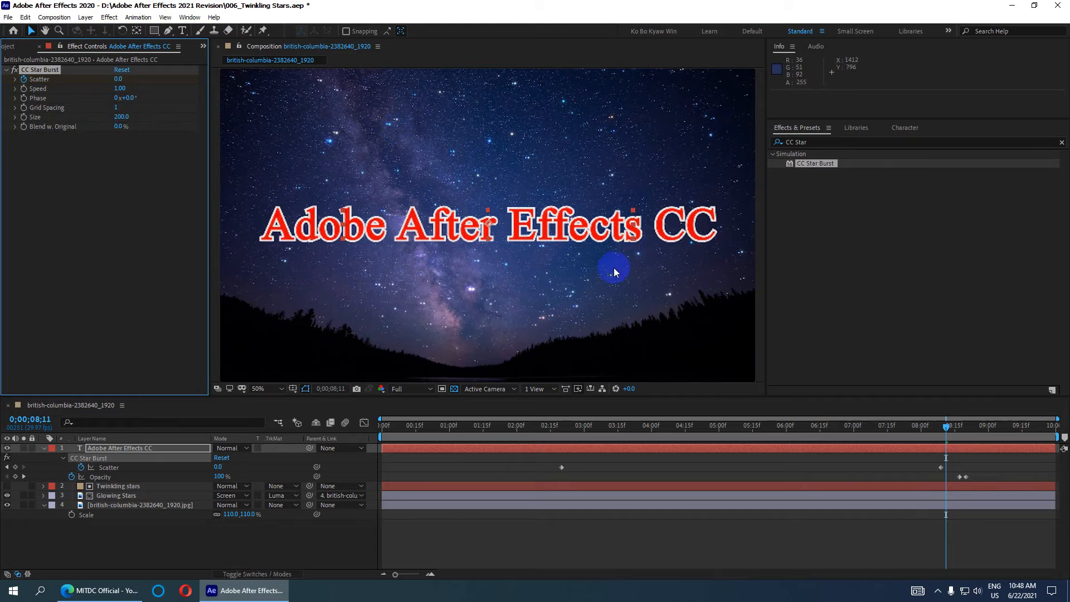
key("ctrl+s")
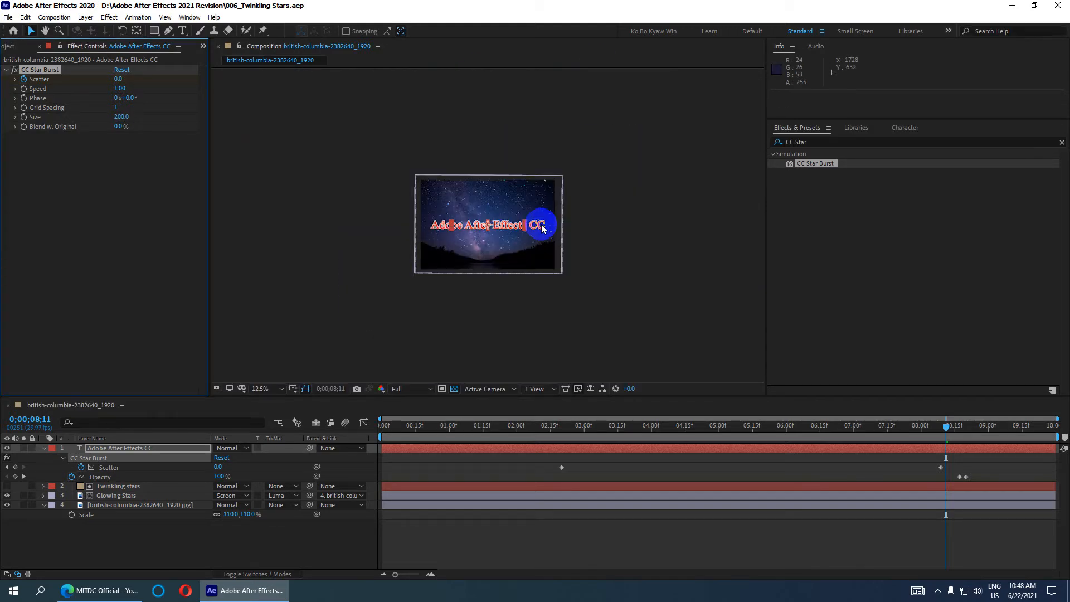
Try a CC Star Burst Blend w. Original of 21% and inspect the title at 100% magnification.
key("period")
key("comma")
key("period")
key("comma")
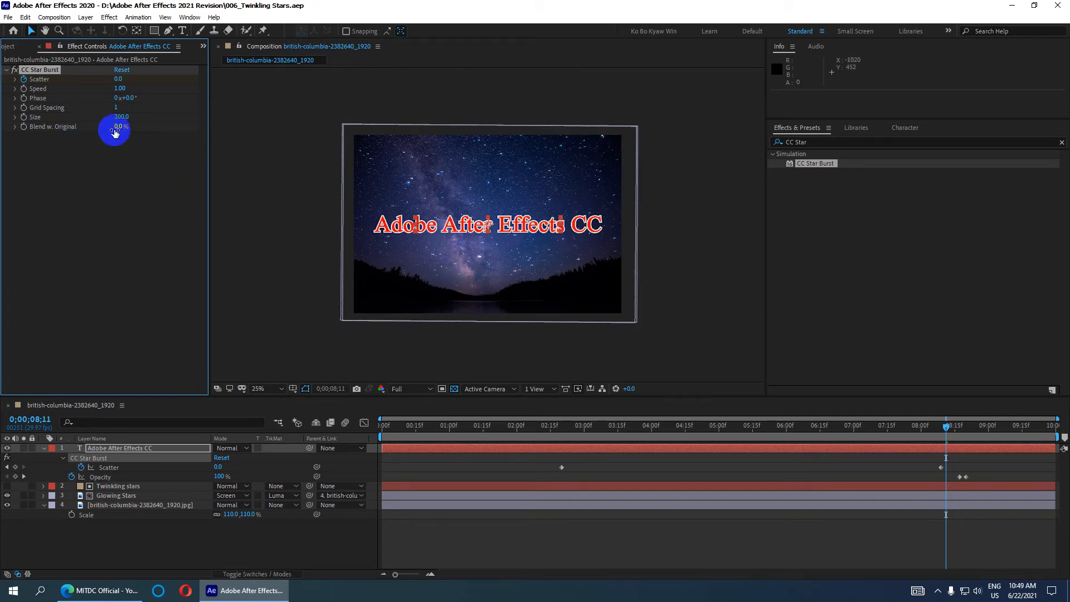
left_click_drag(117, 126, 127, 127)
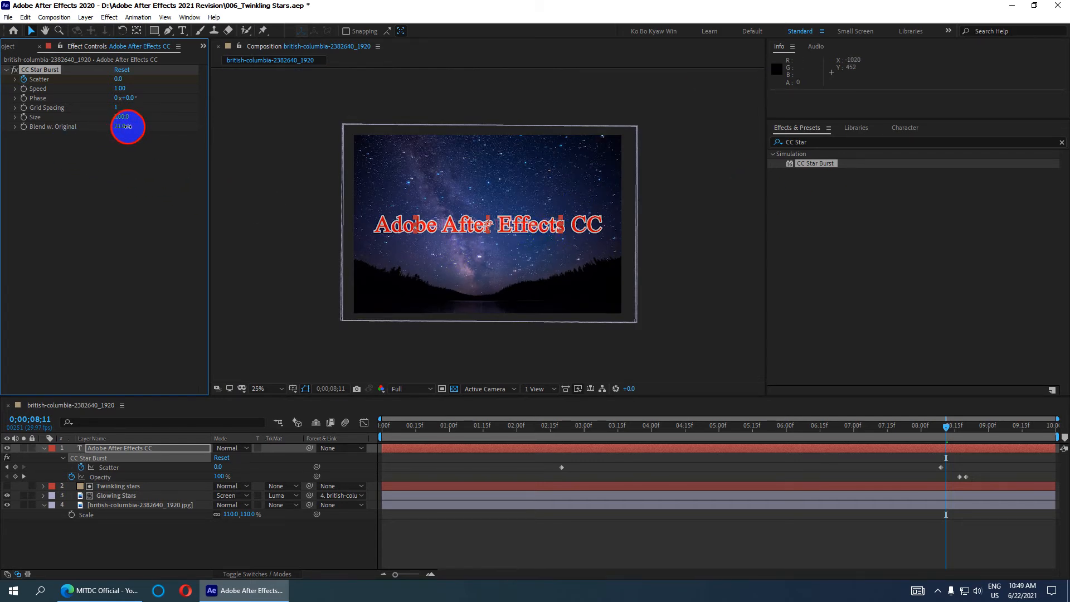
key("period")
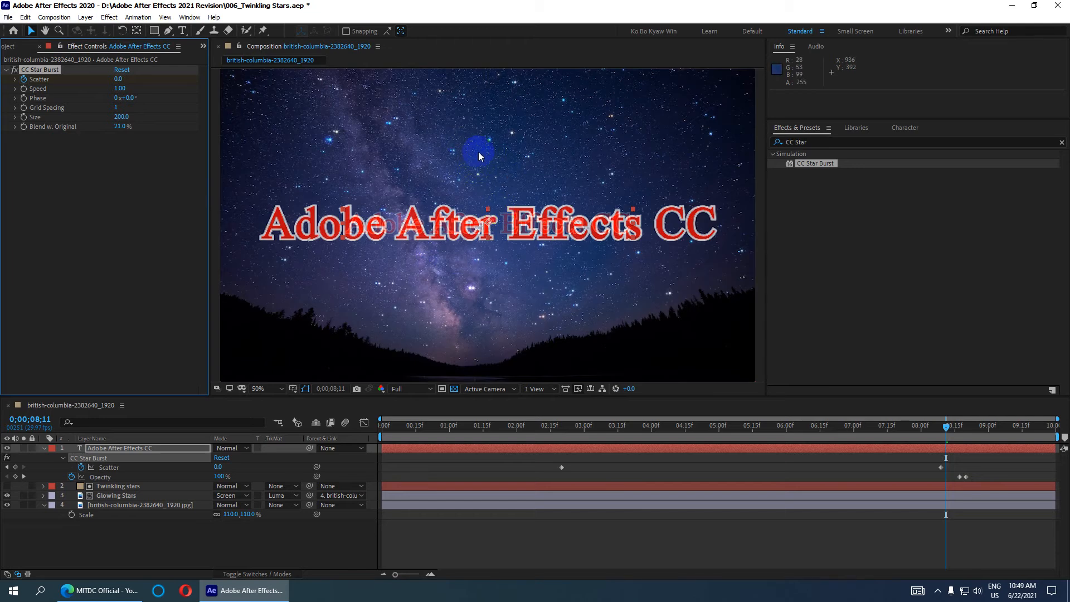
scroll(496, 223, "up", 2)
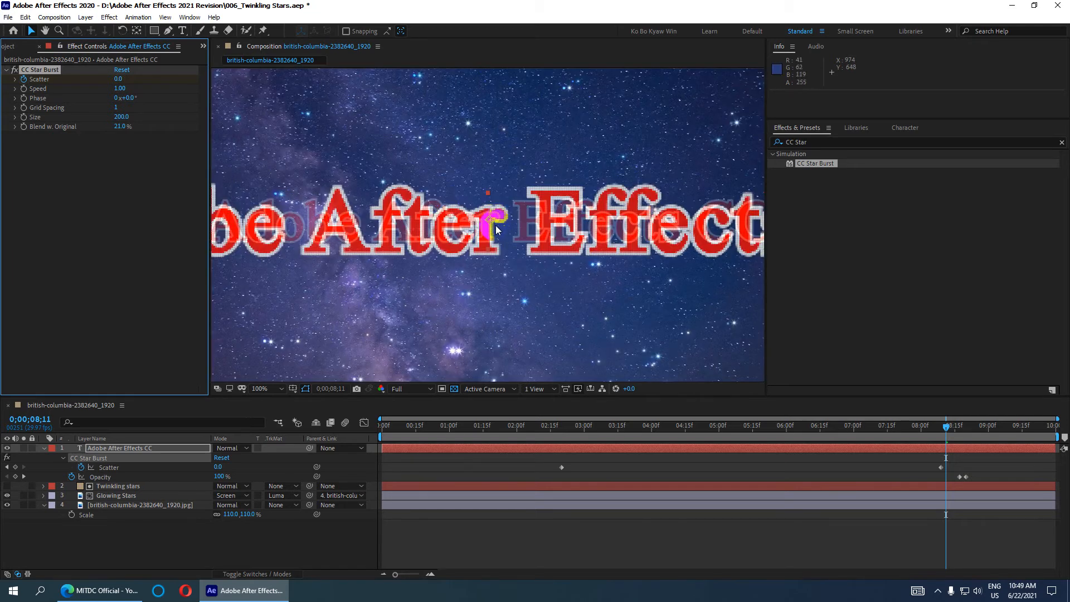
Try a CC Star Burst Blend w. Original of 51% on the title and return the value to 0%.
mouse_move(119, 126)
left_mouse_down()
mouse_move(110, 125)
mouse_move(136, 124)
left_mouse_up()
scroll(468, 230, "down", 2)
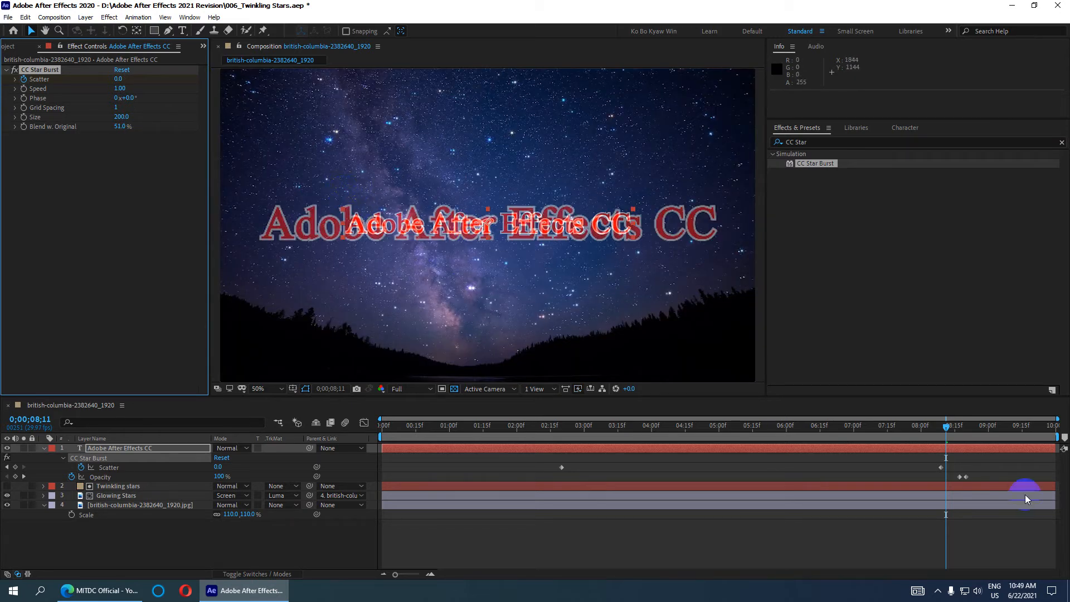
left_click_drag(125, 127, 57, 146)
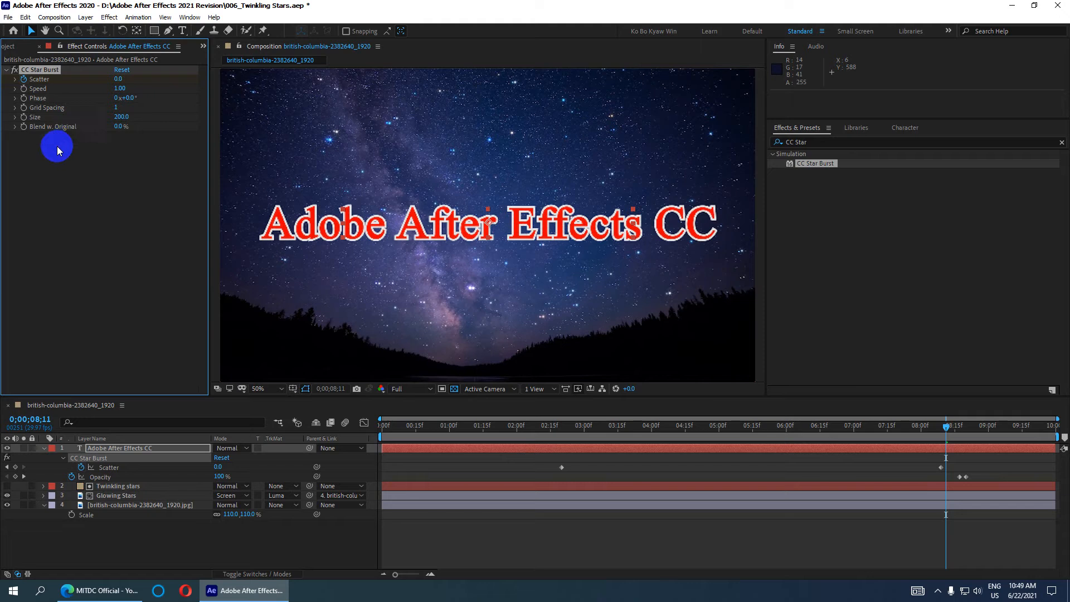
left_click(113, 126)
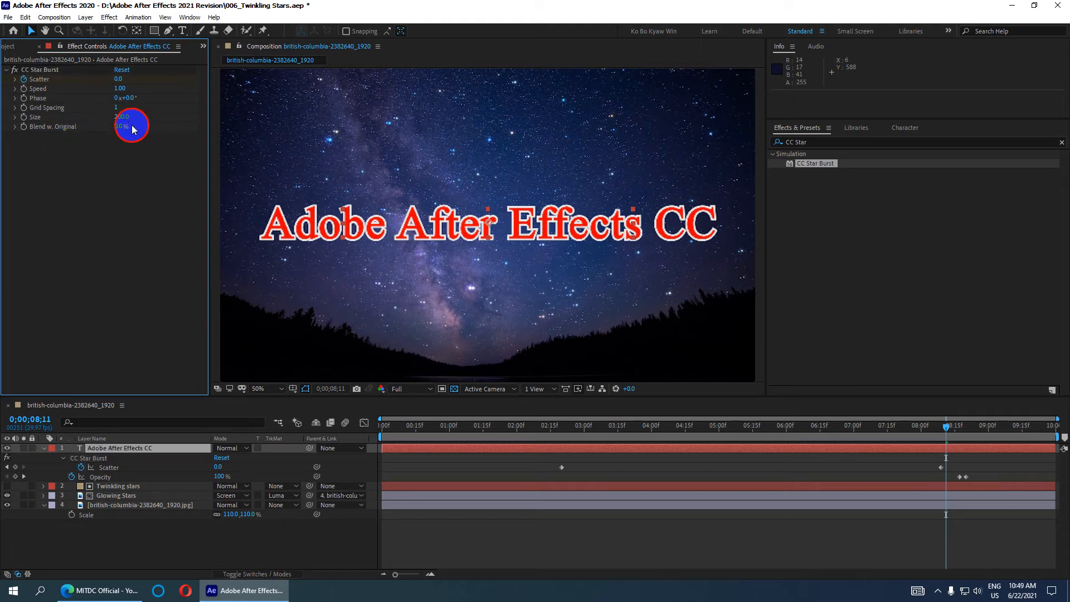
left_click_drag(120, 128, 161, 167)
left_click_drag(118, 133, 63, 129)
Set the composition's preview resolution to Half and preview the title animation from the start.
left_click_drag(948, 427, 386, 425)
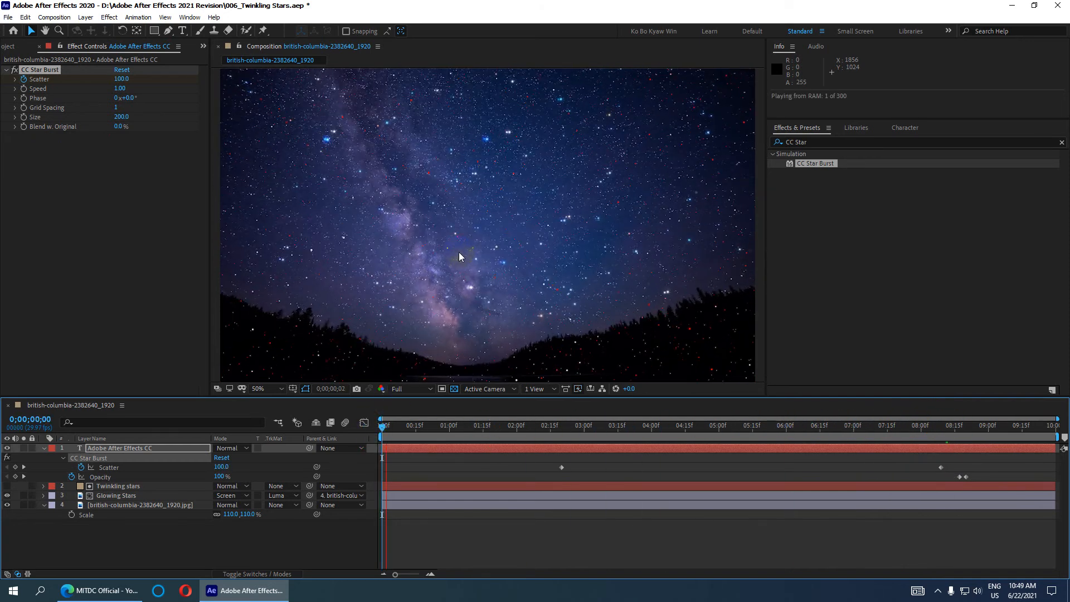
left_click(410, 394)
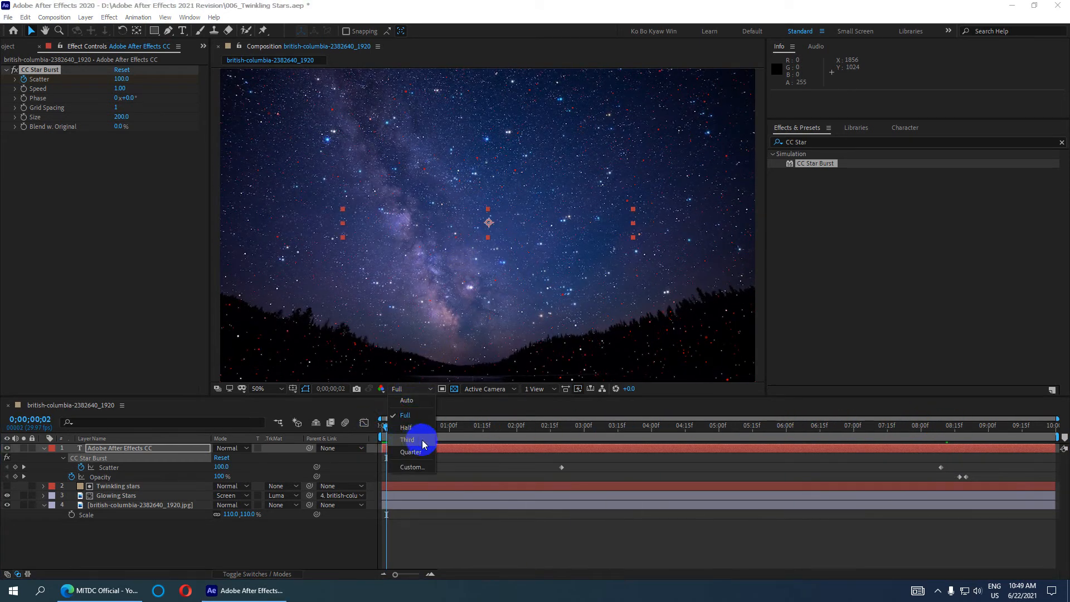
left_click(406, 428)
key("space")
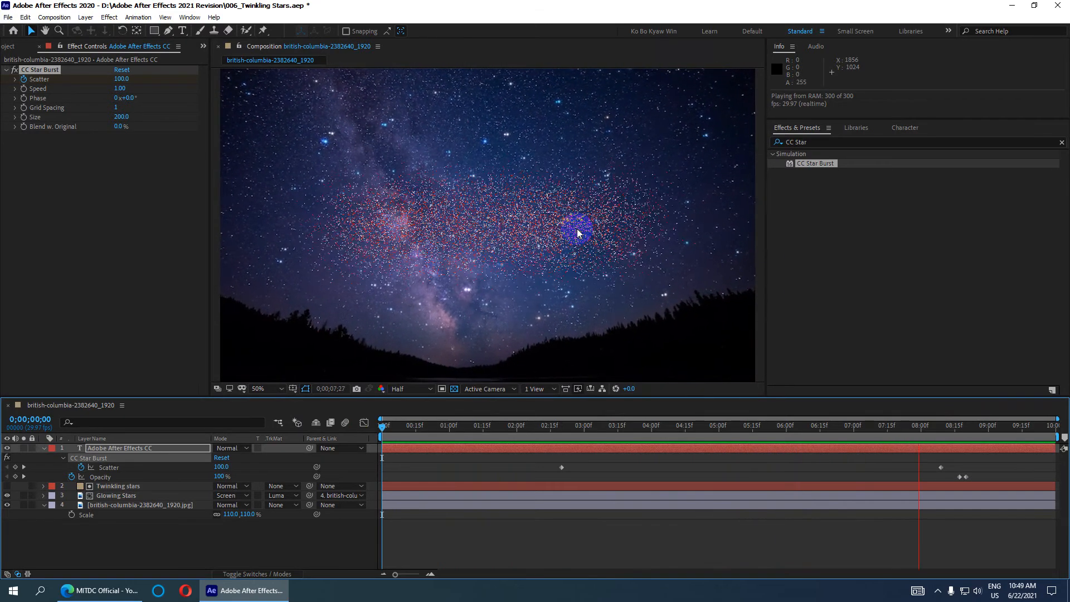
key("space")
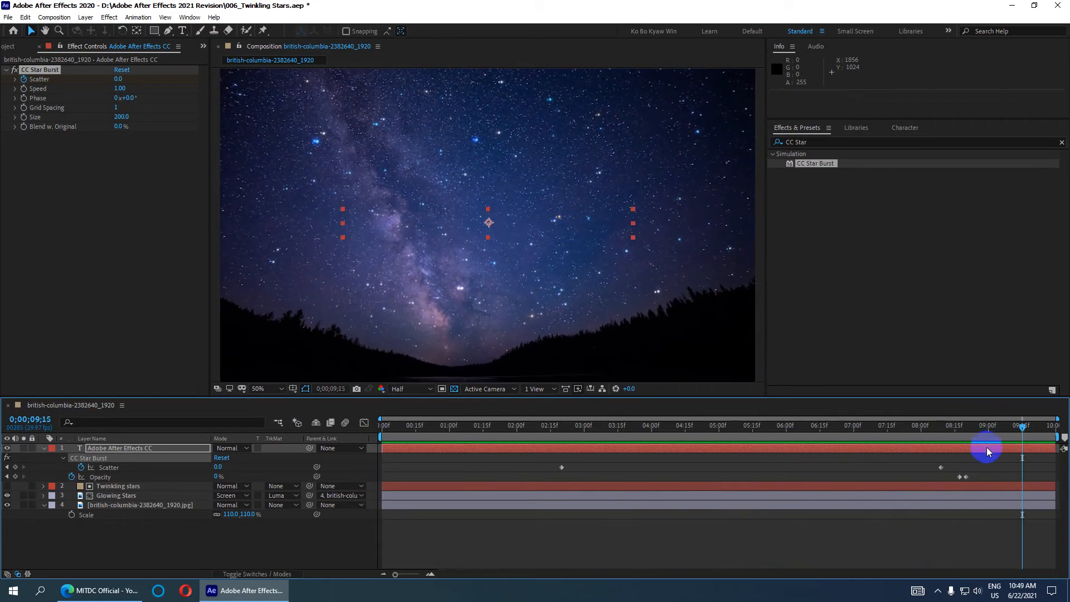
Move the title's ending Scatter keyframe to 0;00;07;14 and check the text at 0;00;08;07.
left_click_drag(1021, 432, 948, 427)
left_click_drag(941, 467, 915, 468)
mouse_move(931, 428)
left_mouse_down()
mouse_move(908, 426)
mouse_move(936, 427)
left_mouse_up()
left_click_drag(915, 467, 885, 467)
left_click_drag(911, 430, 936, 429)
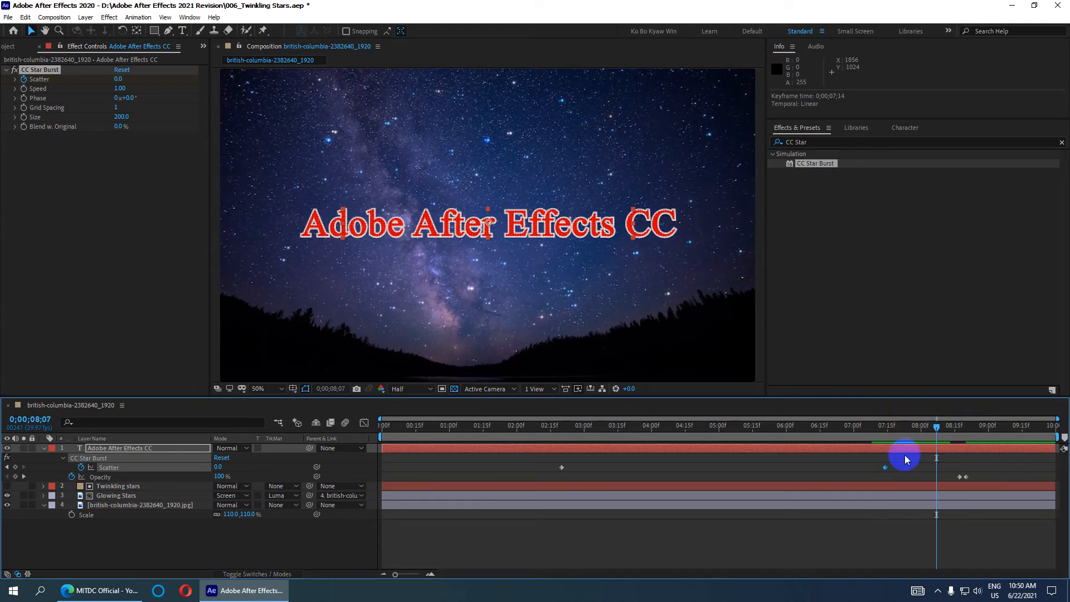
Move the title's ending Scatter keyframe to 0;00;07;01 and check the text at 0;00;08;06 and 0;00;08;02.
left_click_drag(887, 465, 856, 467)
left_click_drag(861, 430, 934, 430)
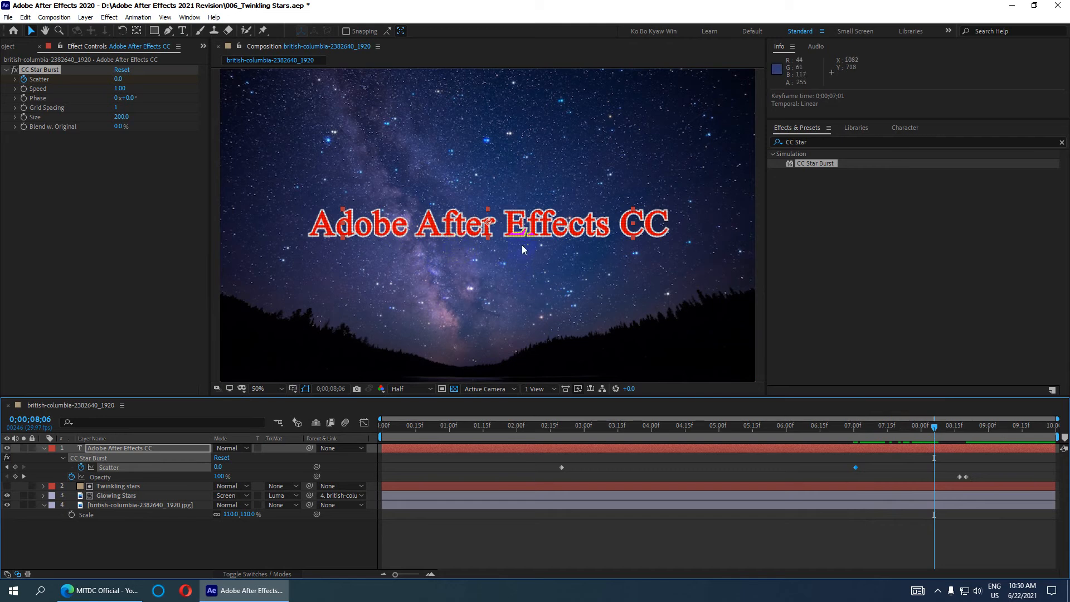
left_click_drag(932, 432, 927, 432)
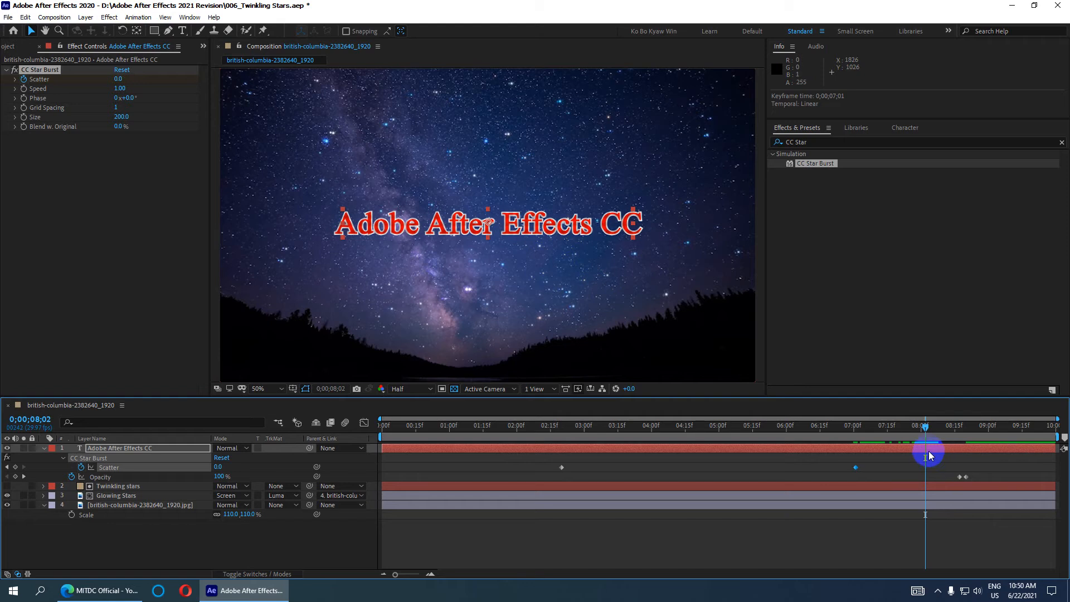
left_click(927, 451)
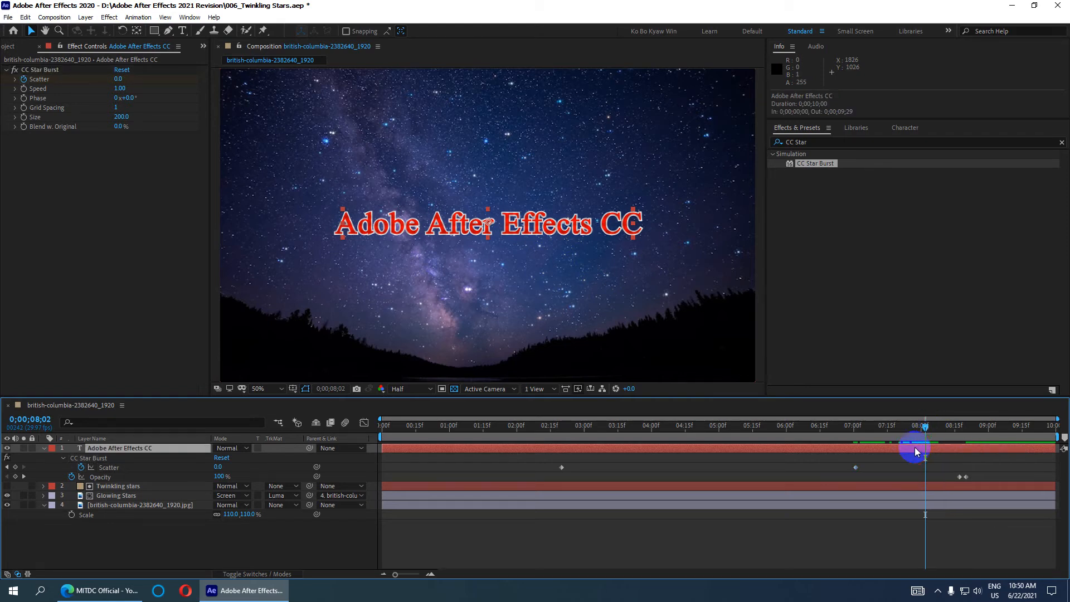
right_click(915, 447)
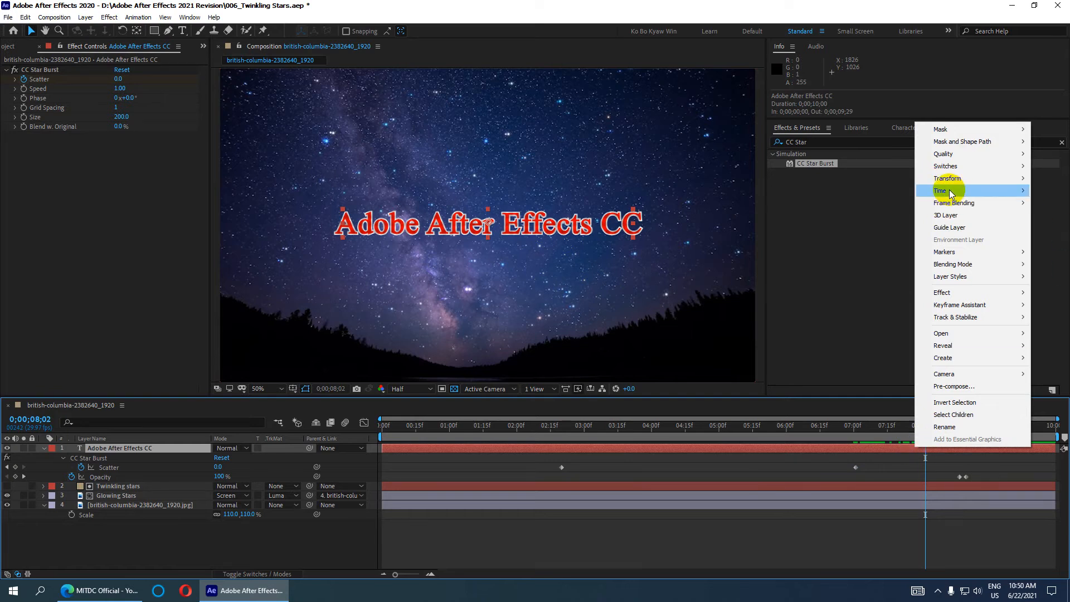
mouse_move(949, 190)
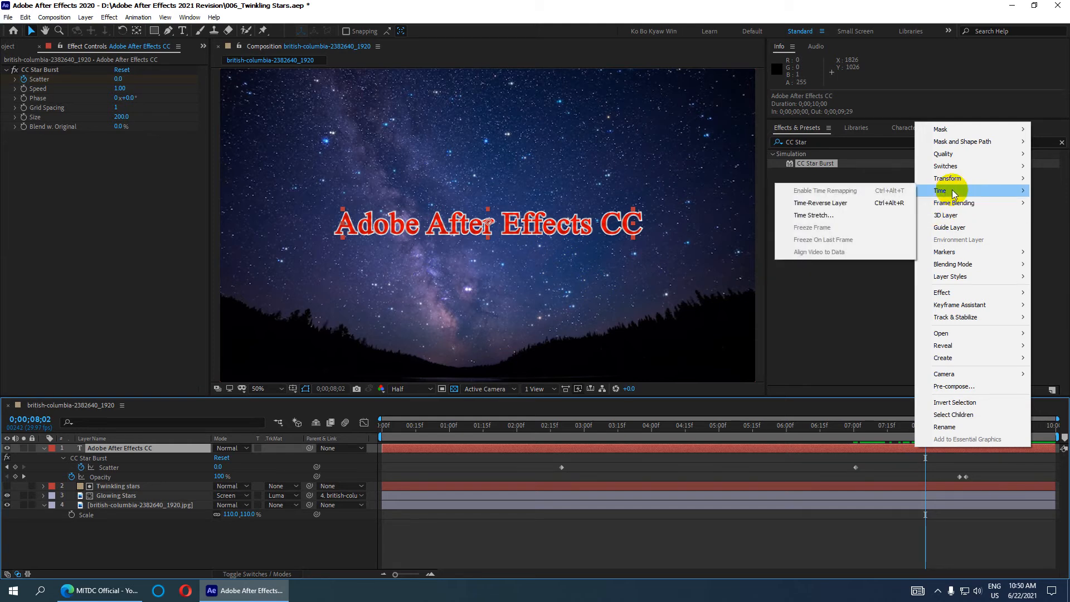
left_click(896, 449)
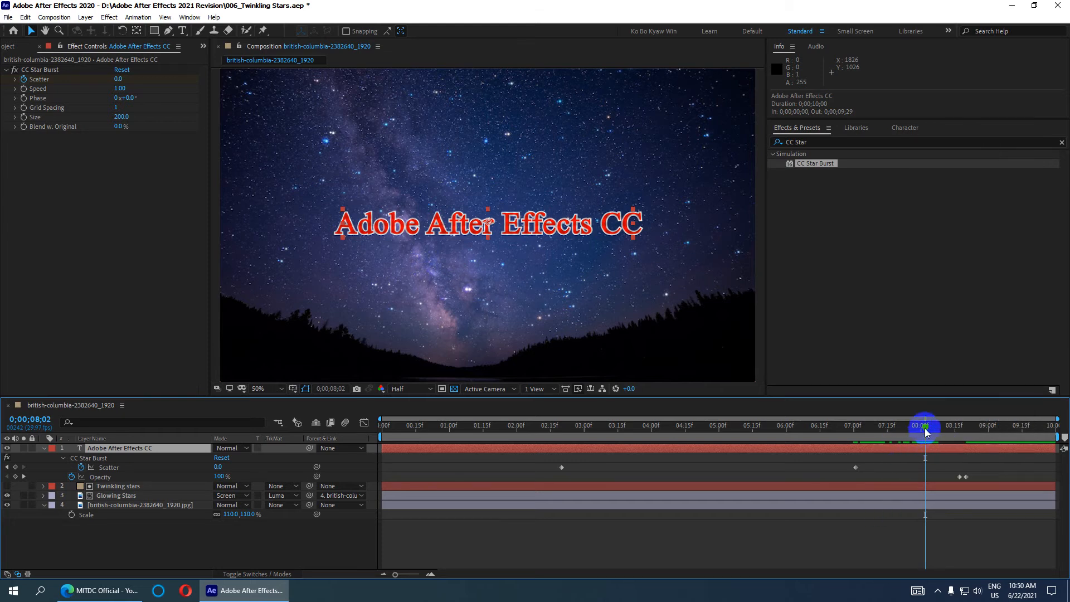
Set CC Star Burst's Speed to 0.64 at 0;00;08;07 and preview the title from 0;00;07;02.
left_click_drag(924, 427, 927, 425)
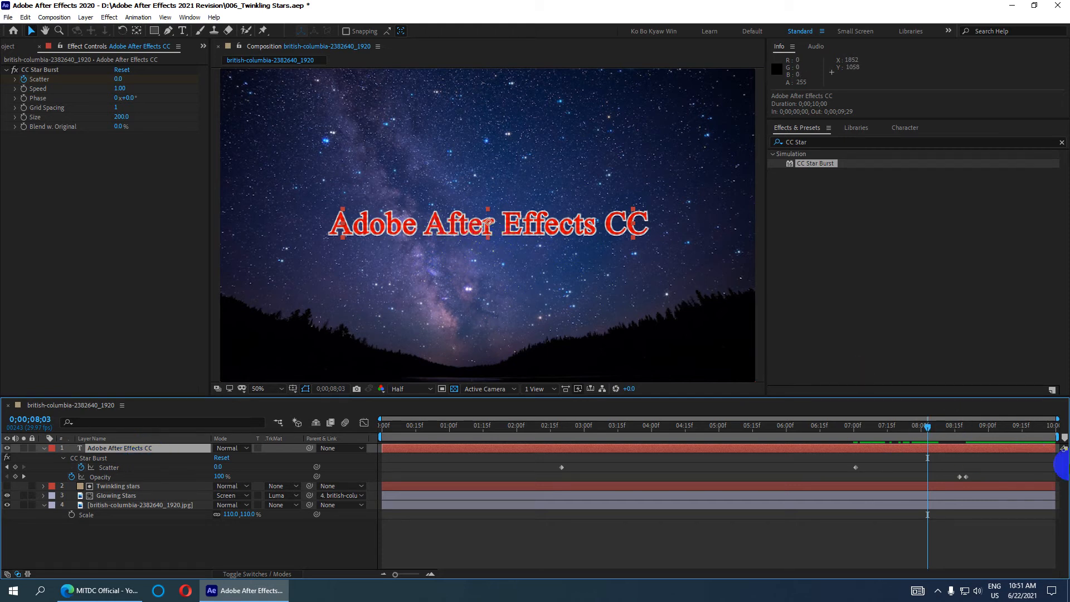
mouse_move(924, 428)
left_mouse_down()
mouse_move(936, 427)
mouse_move(926, 431)
left_mouse_up()
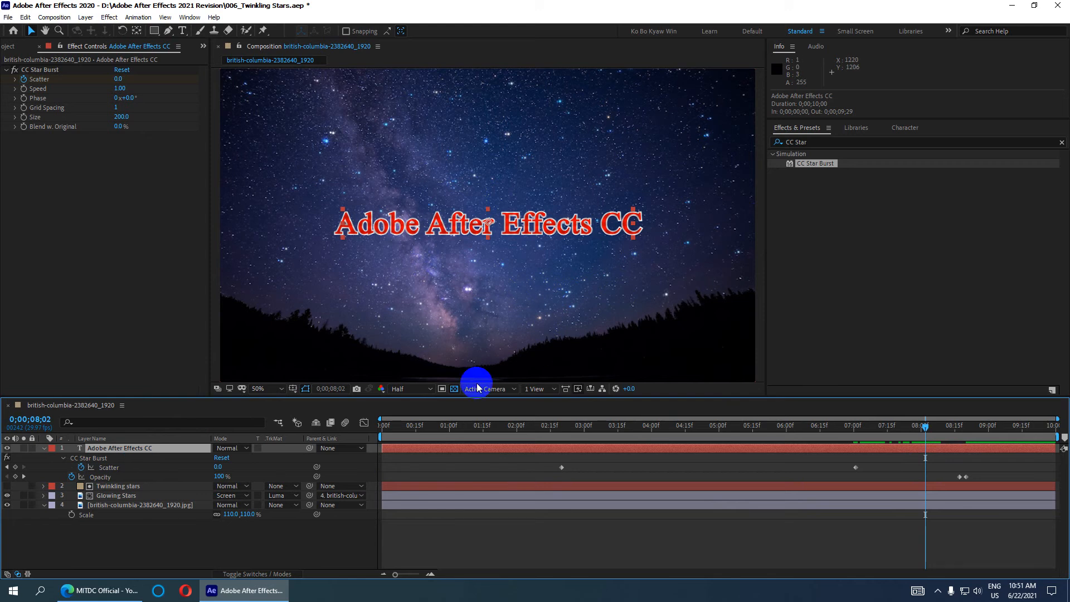
mouse_move(924, 426)
left_mouse_down()
mouse_move(901, 430)
mouse_move(949, 428)
mouse_move(881, 428)
mouse_move(937, 429)
left_mouse_up()
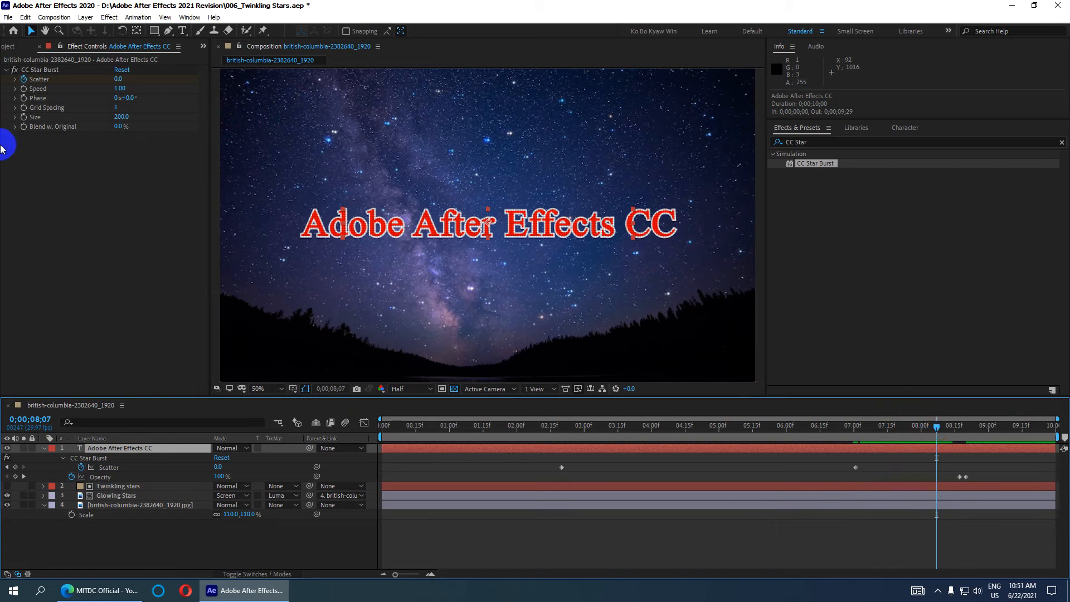
mouse_move(119, 89)
left_mouse_down()
mouse_move(133, 90)
mouse_move(113, 97)
left_mouse_up()
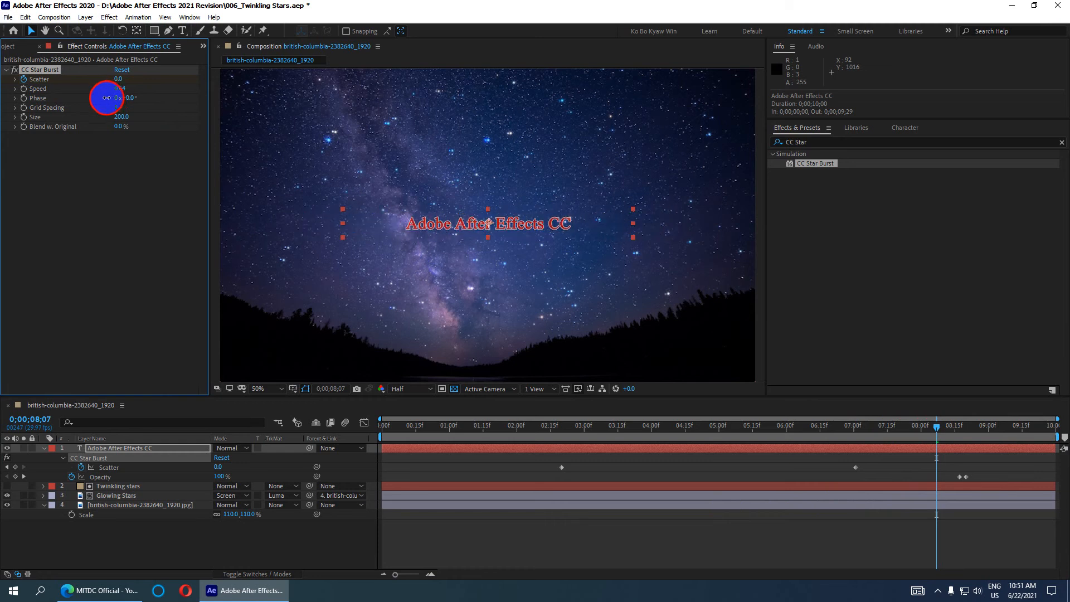
left_click_drag(937, 433, 859, 437)
key("space")
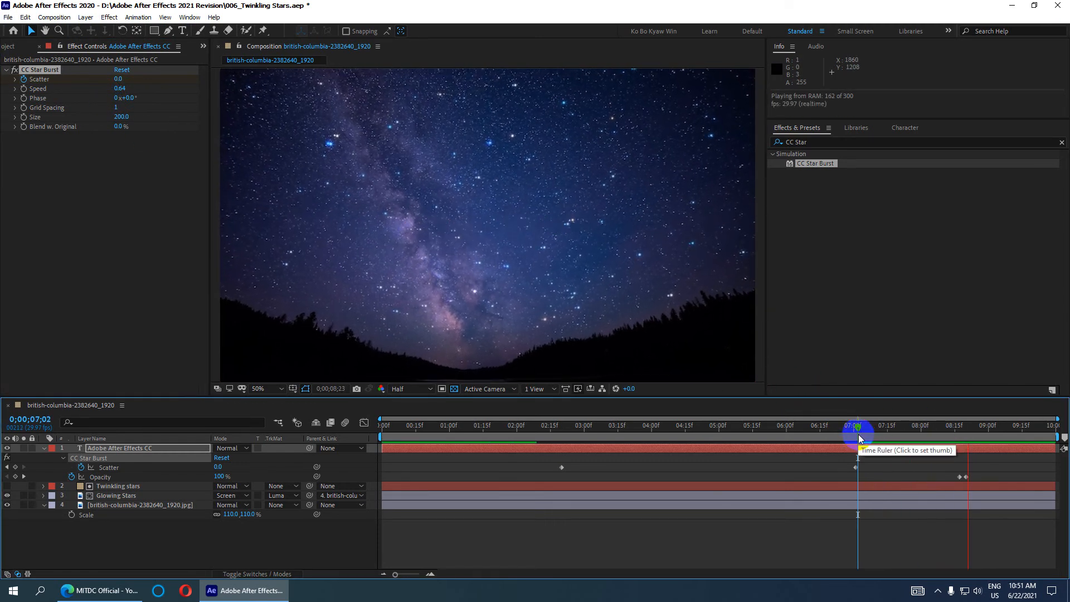
key("space")
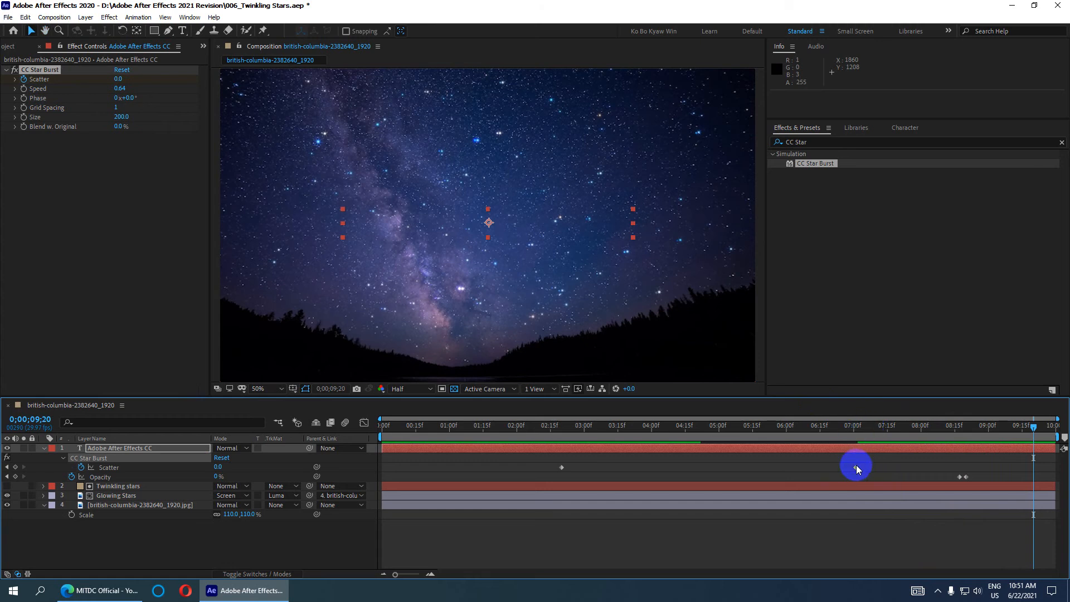
Try the ending Scatter keyframe just before 0;00;06;09 and preview the title from there.
left_click_drag(857, 467, 800, 467)
left_click_drag(800, 426, 808, 426)
key("space")
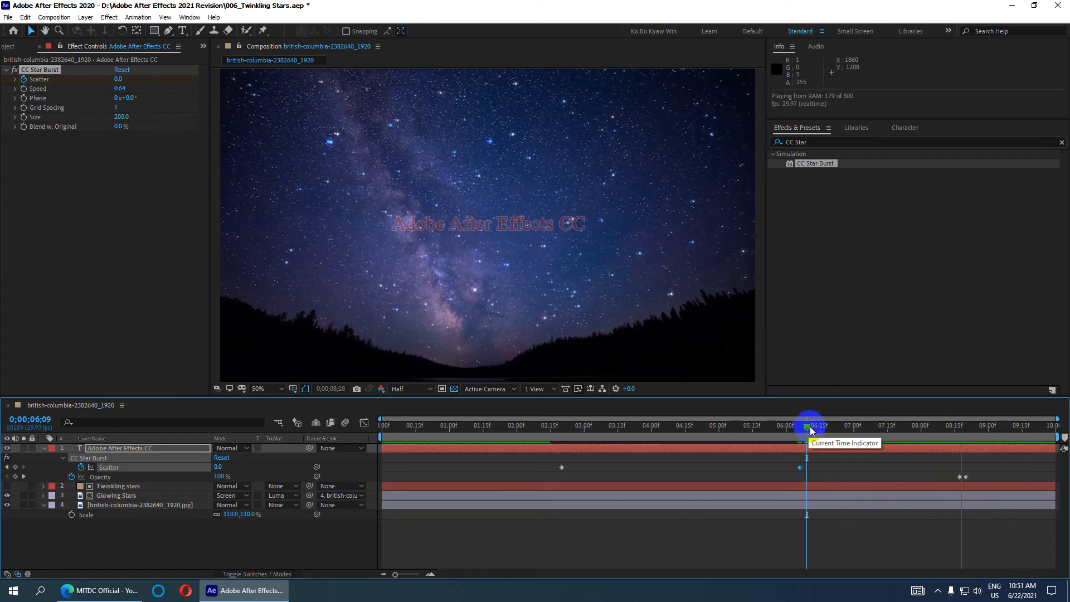
Move the ending Scatter keyframe to 0;00;07;04 and preview the title from just after it.
left_click_drag(800, 467, 863, 467)
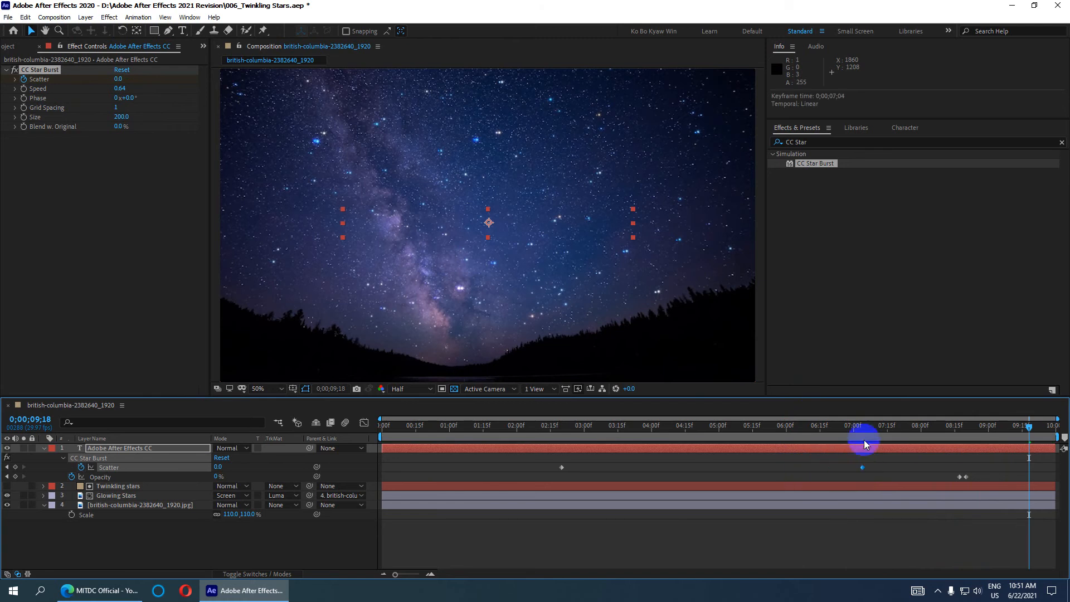
left_click(869, 427)
key("space")
key("space")
Move the ending Scatter keyframe to 0;00;07;11, preview the animation and check the title at 0;00;08;05.
left_click_drag(865, 469, 879, 468)
key("space")
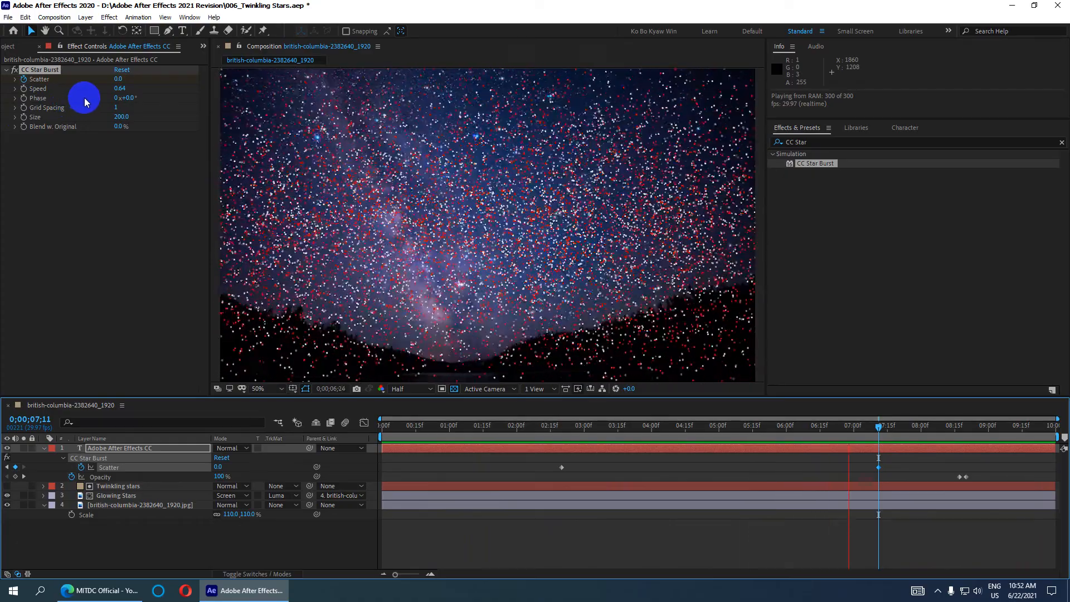
key("space")
left_click_drag(885, 426, 958, 438)
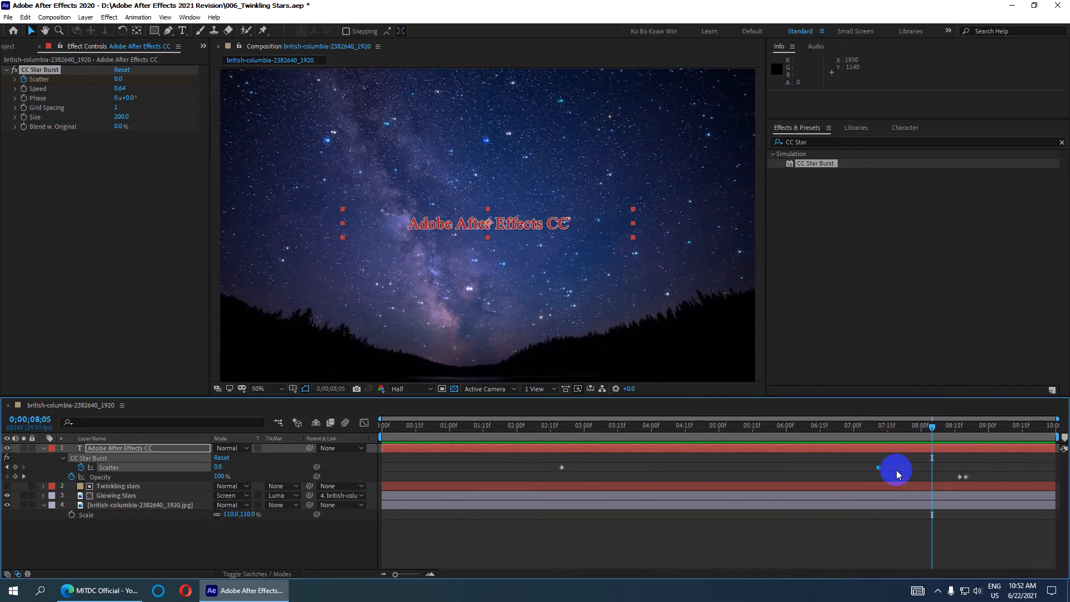
Try the ending Scatter keyframe at two earlier times and at 0;00;07;08, scrubbing ahead through the title each time.
left_click_drag(878, 467, 782, 467)
left_click_drag(786, 428, 913, 443)
left_click_drag(785, 467, 823, 468)
left_click_drag(838, 427, 912, 429)
left_click_drag(824, 468, 872, 467)
left_click_drag(915, 429, 971, 447)
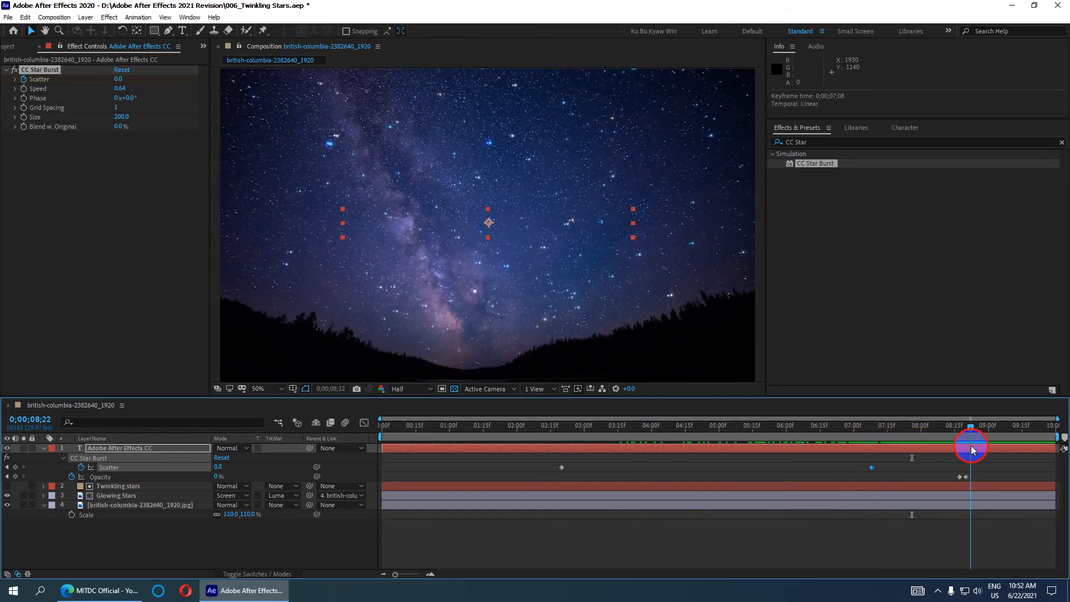
Move the ending Scatter keyframe to 0;00;06;04, check the title at 0;00;08;14 and save the project.
left_click_drag(845, 468, 795, 467)
left_click_drag(808, 428, 953, 415)
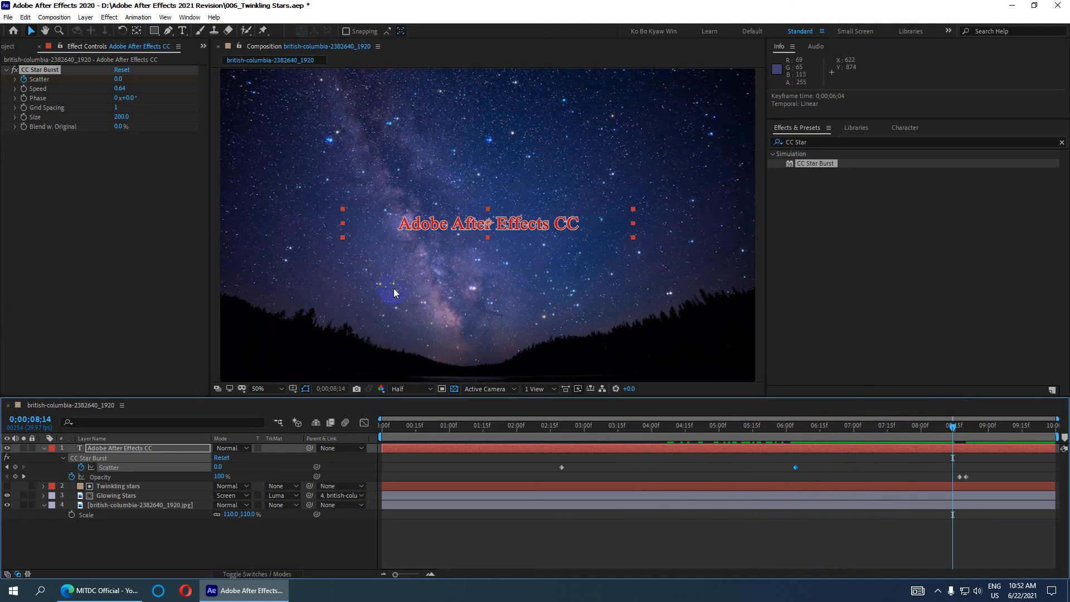
key("ctrl+s")
Collapse the title layer's properties, select the layer and view the title at 0;00;06;12.
left_click(44, 448)
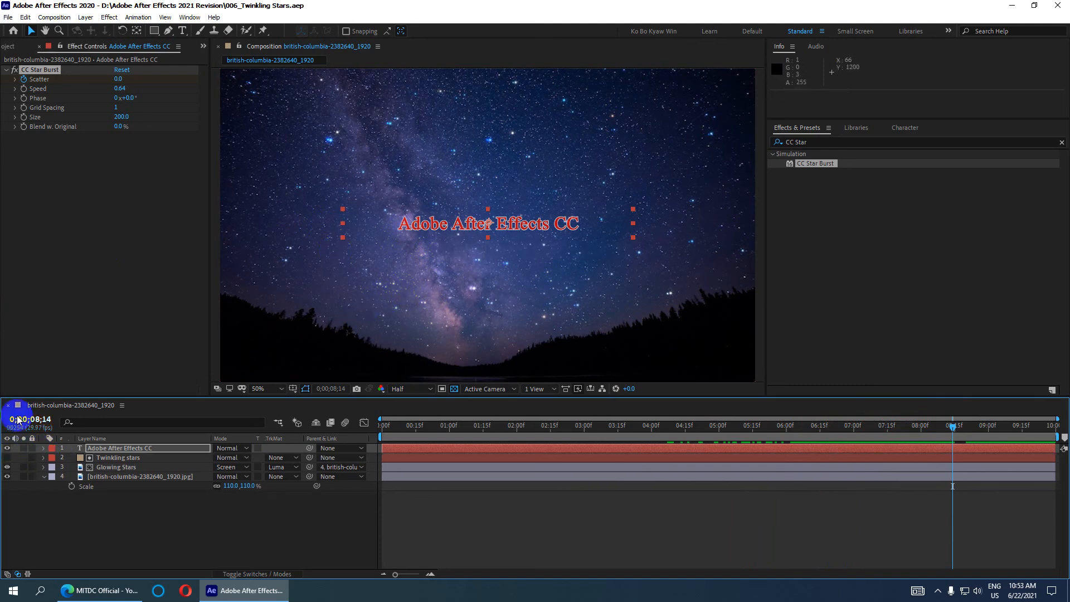
left_click(147, 450)
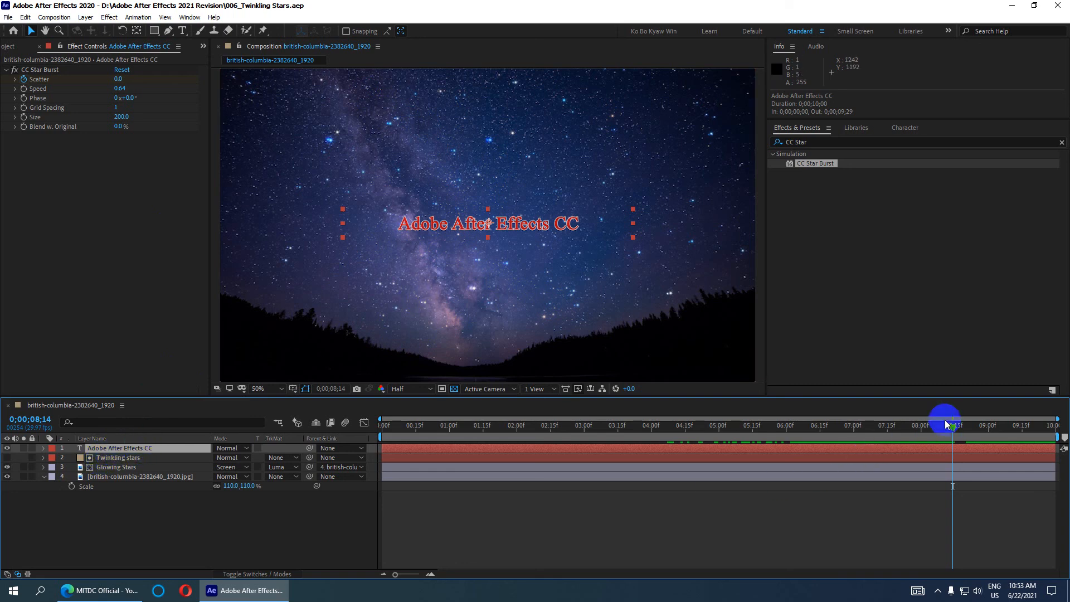
left_click_drag(953, 427, 814, 428)
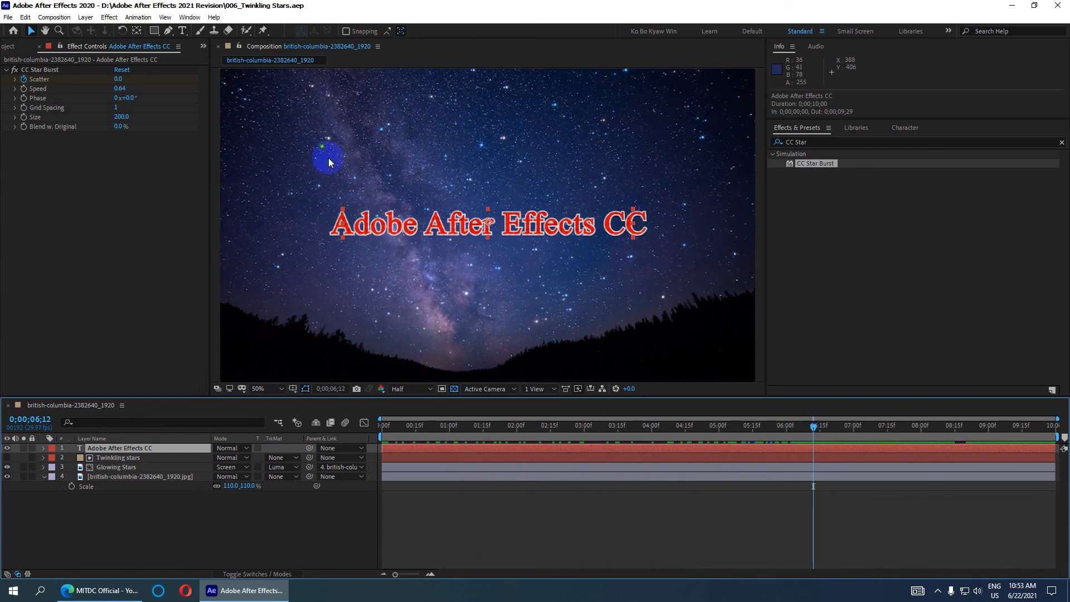